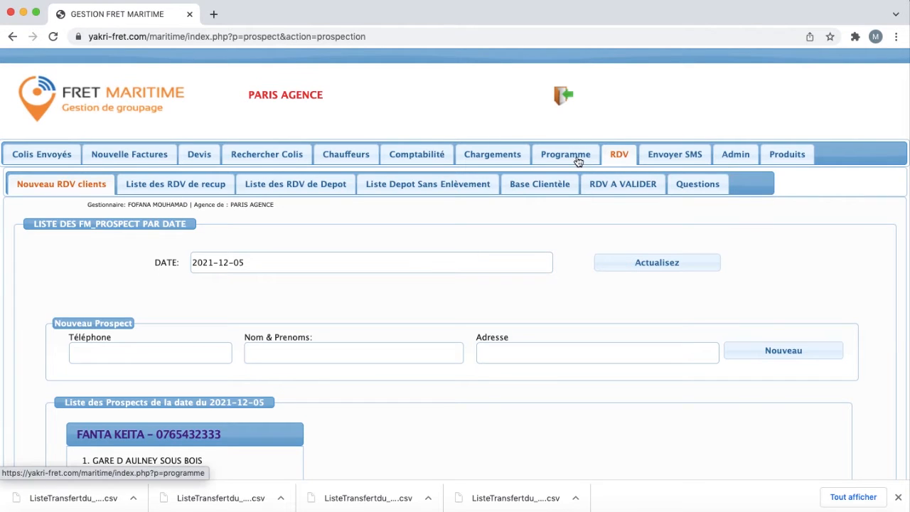
Step: Enter the new prospect's phone number and full name in the prospect form
scroll(604, 151, "down", 1)
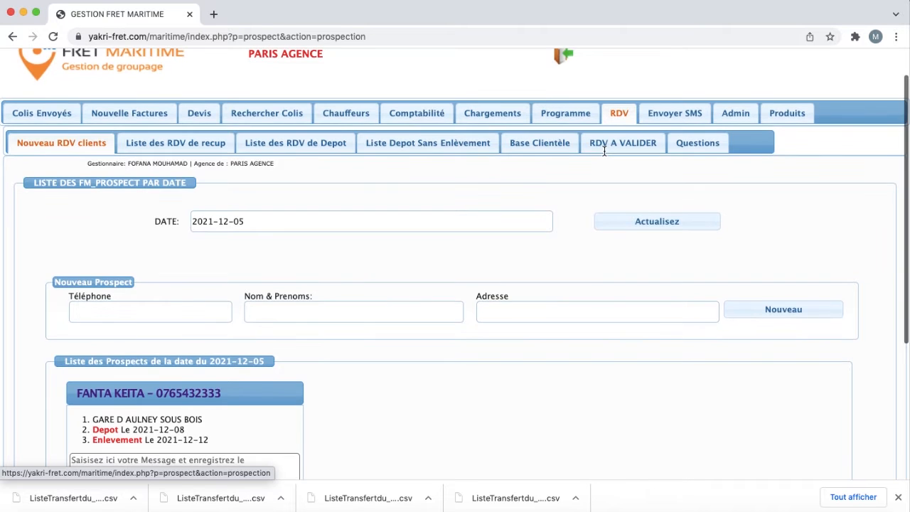
scroll(604, 151, "up", 1)
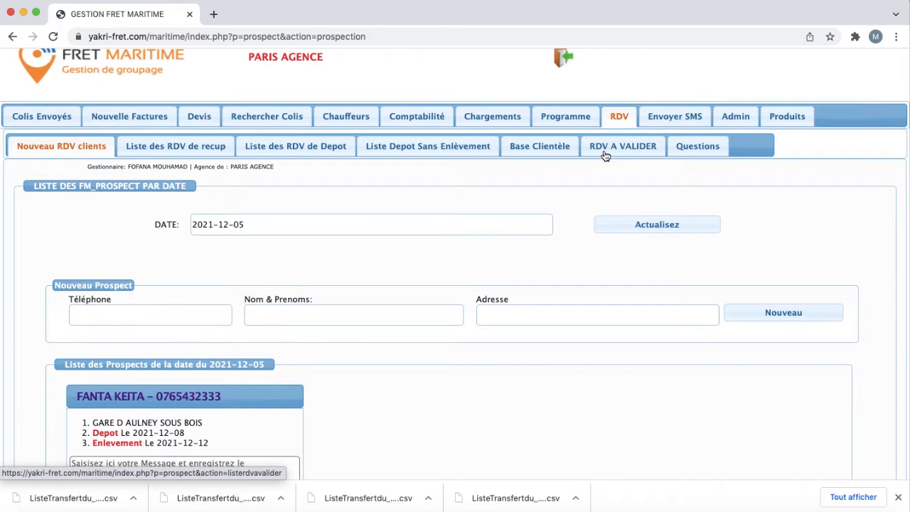
scroll(604, 155, "down", 1)
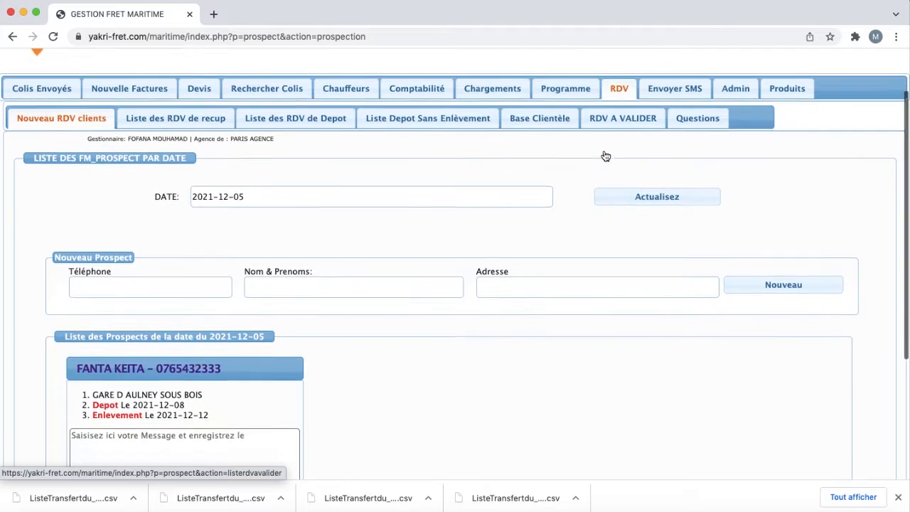
scroll(604, 155, "up", 1)
scroll(604, 155, "down", 1)
scroll(605, 156, "up", 1)
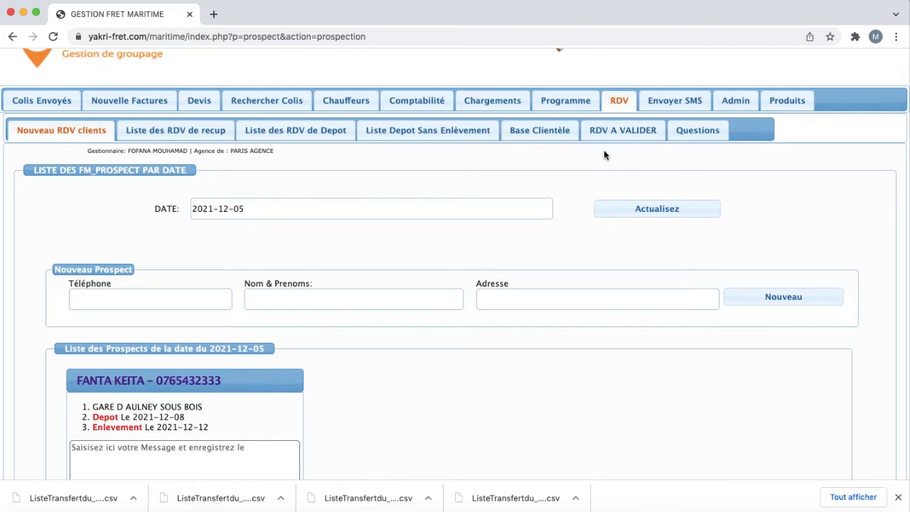
scroll(604, 155, "down", 1)
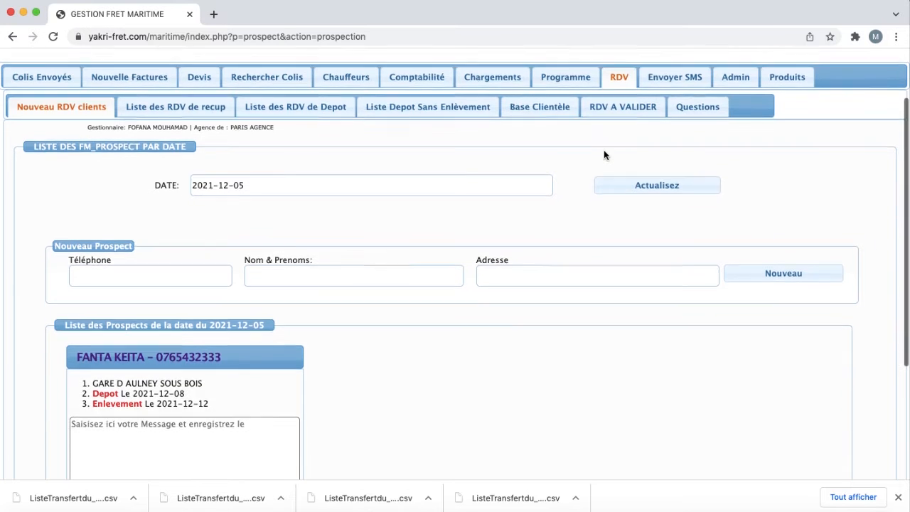
scroll(603, 154, "up", 2)
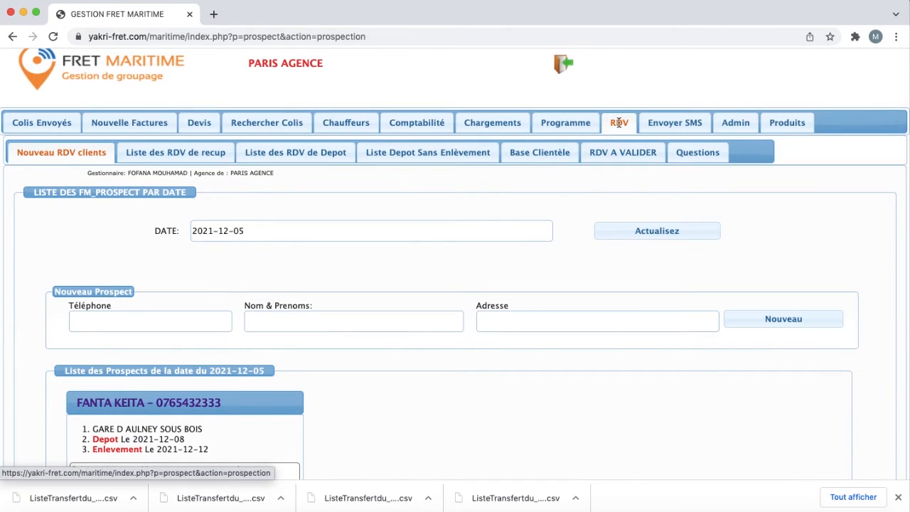
scroll(606, 167, "down", 1)
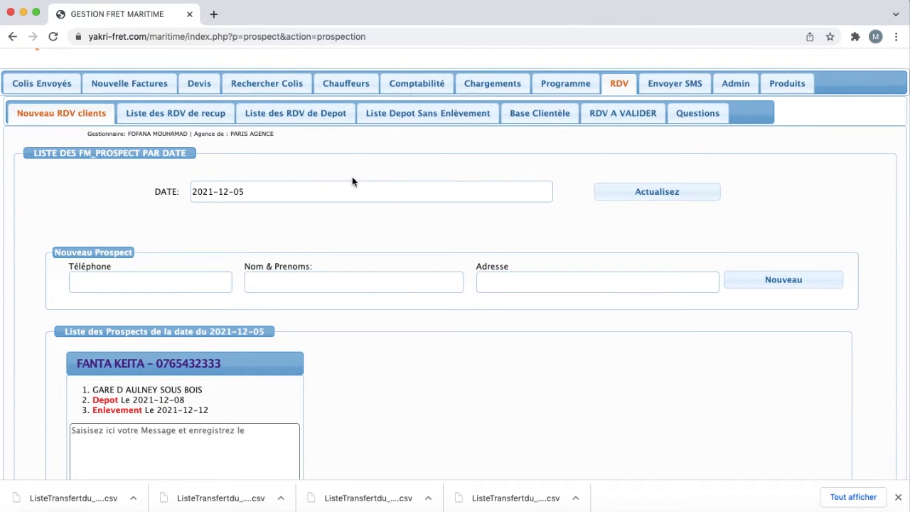
scroll(495, 162, "up", 2)
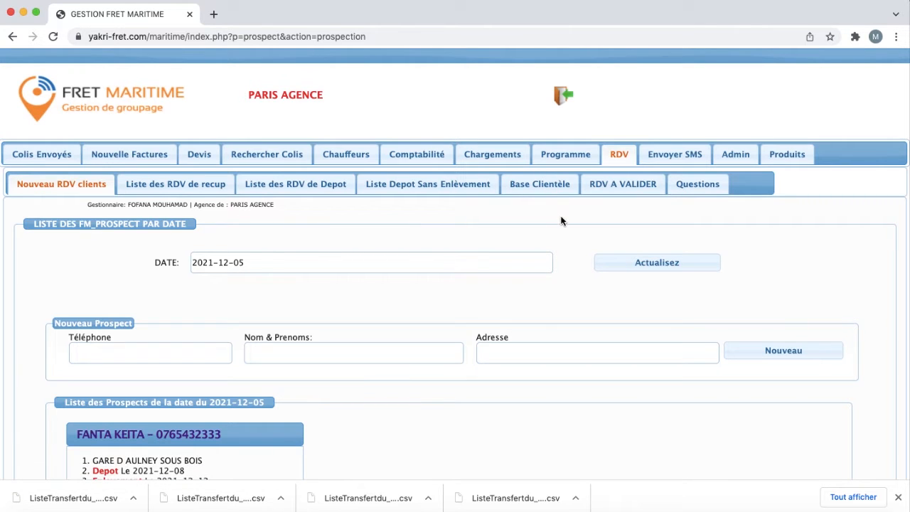
scroll(613, 196, "down", 3)
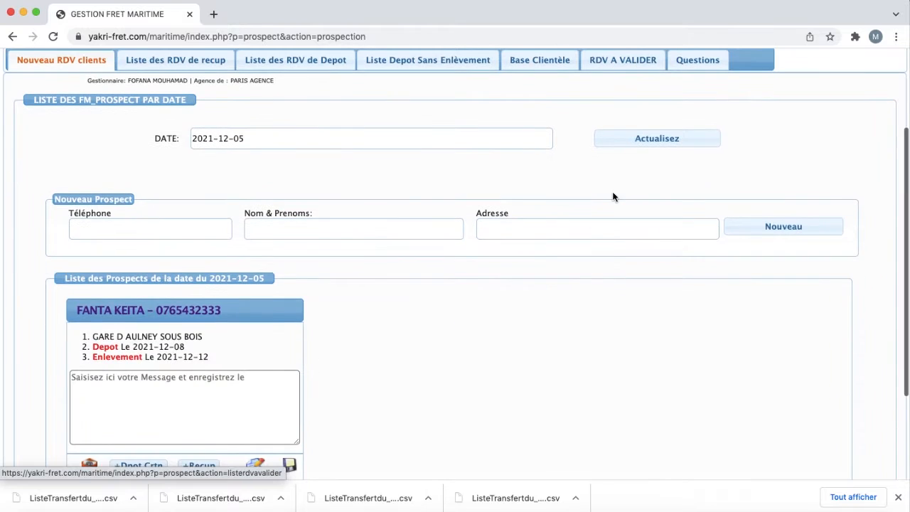
left_click(152, 231)
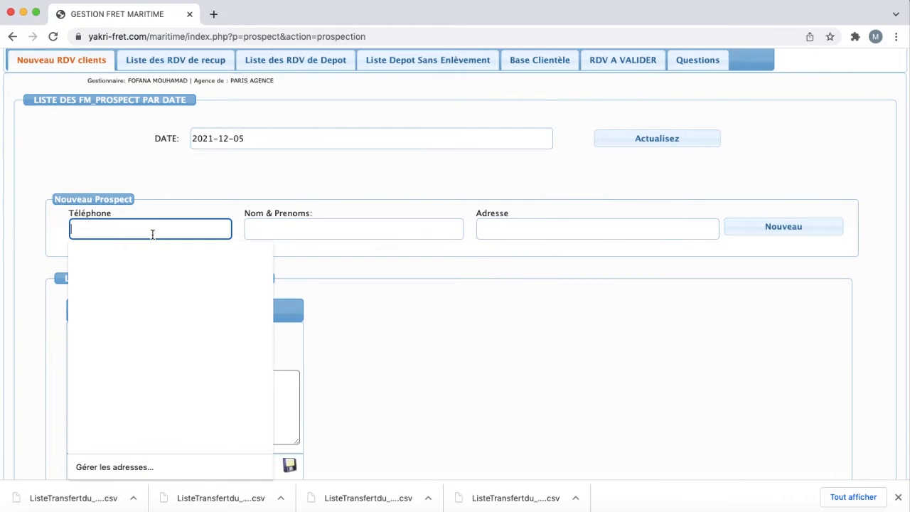
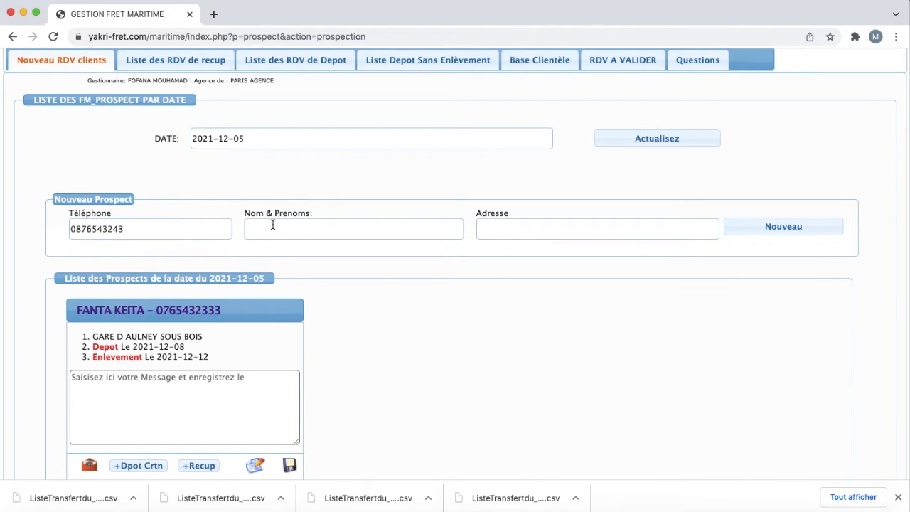
left_click(272, 228)
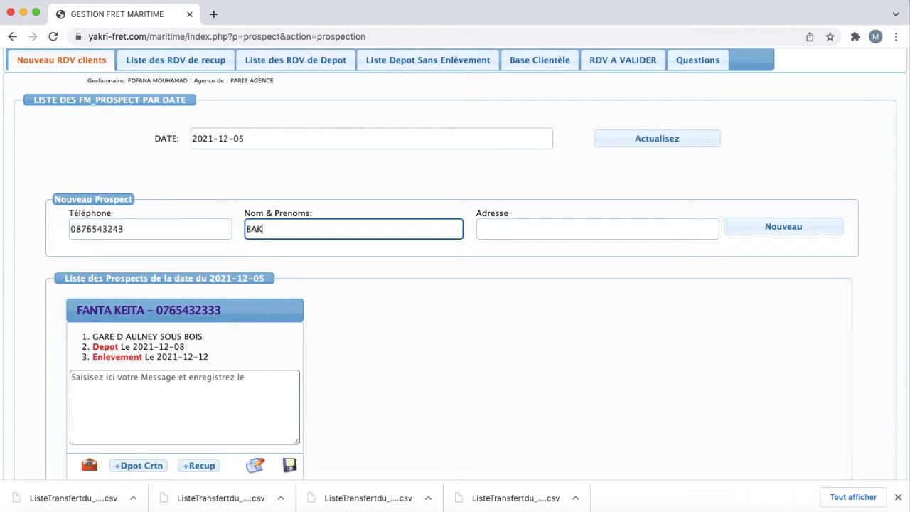
Step: Enter the prospect's street address from the suggestion, correct it, and create the prospect
left_click(522, 231)
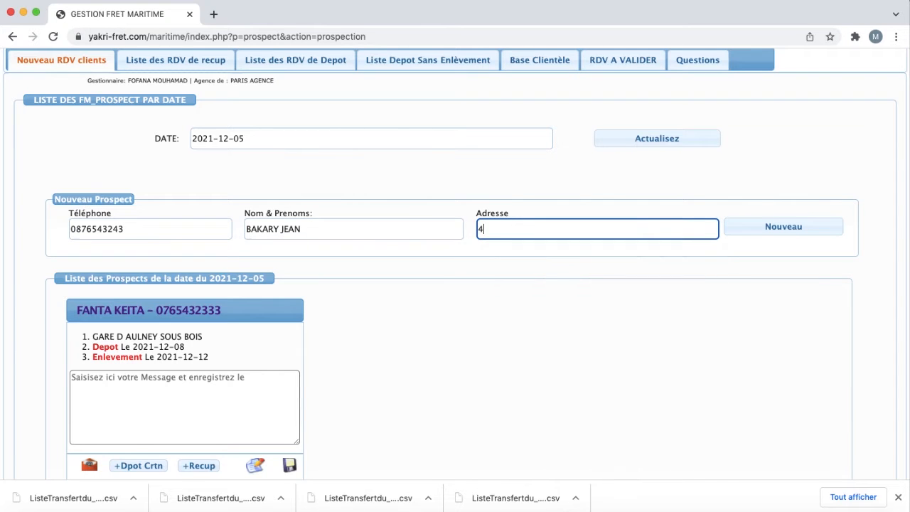
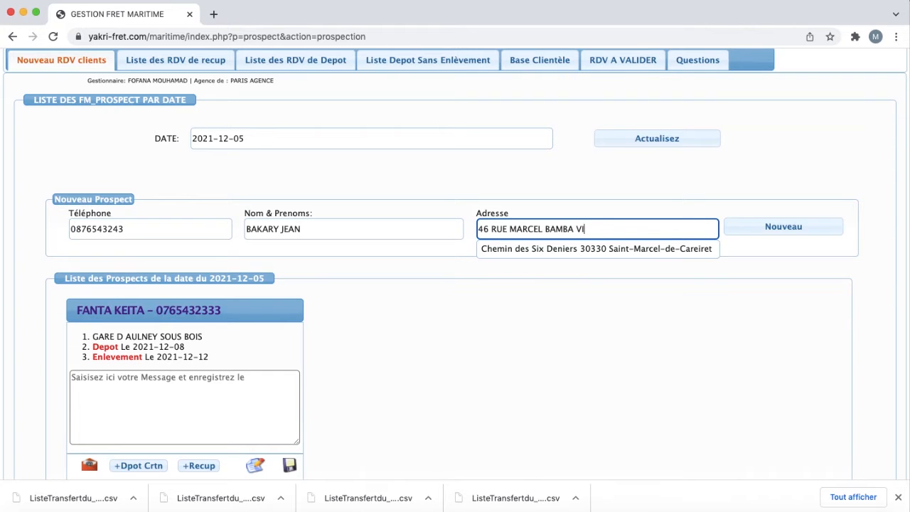
left_click(524, 244)
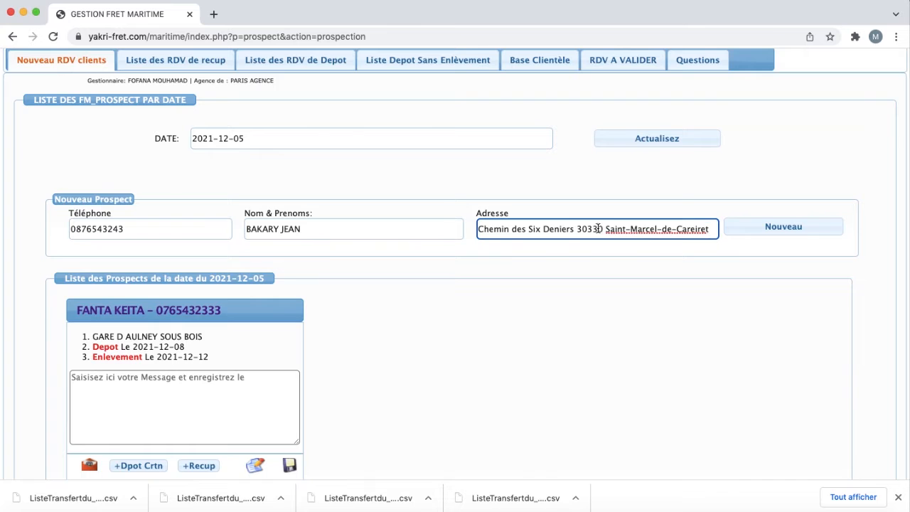
left_click(542, 229)
key("BackSpace")
left_click(526, 219)
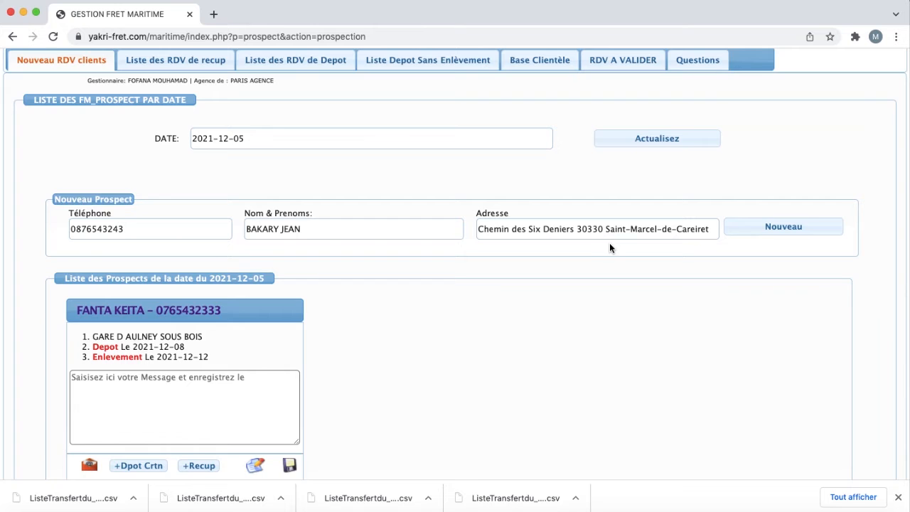
scroll(609, 243, "down", 1)
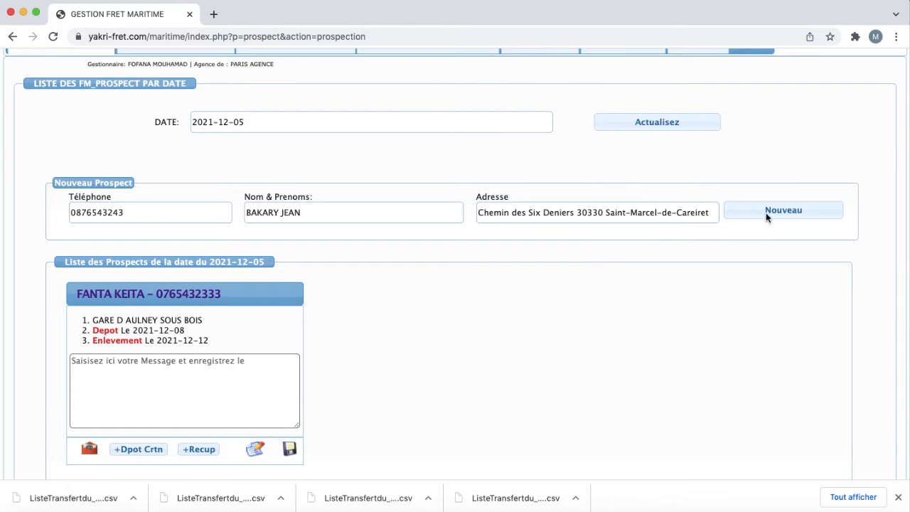
left_click(767, 215)
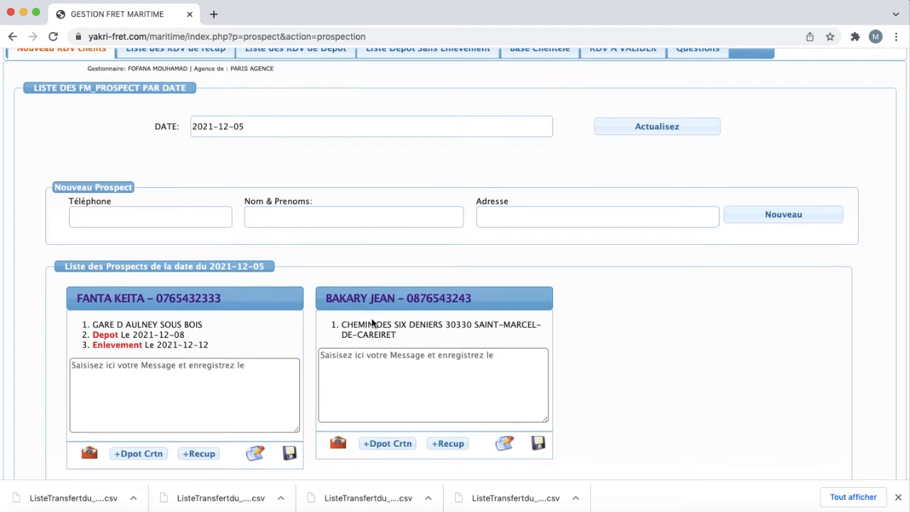
Step: Book a 'recup 1 CARTON' pickup for the new prospect from 11H30 to 18H30
scroll(371, 316, "down", 2)
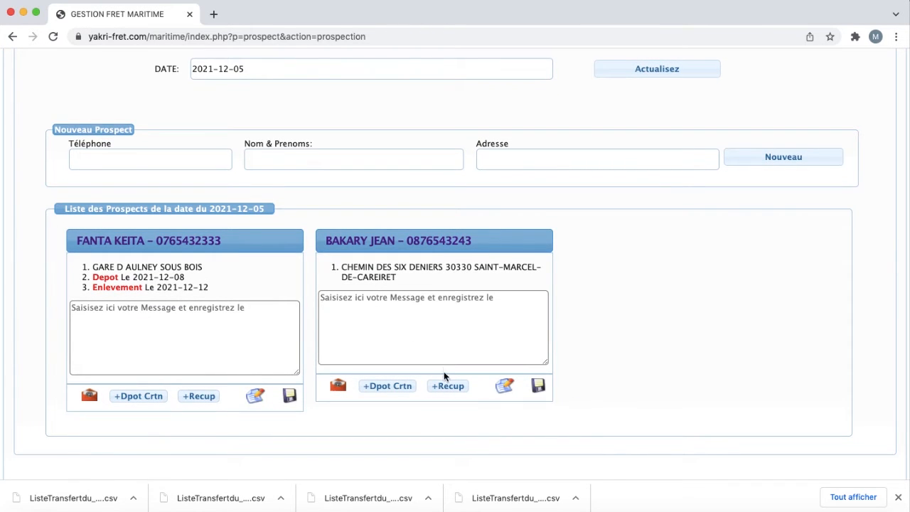
left_click(447, 390)
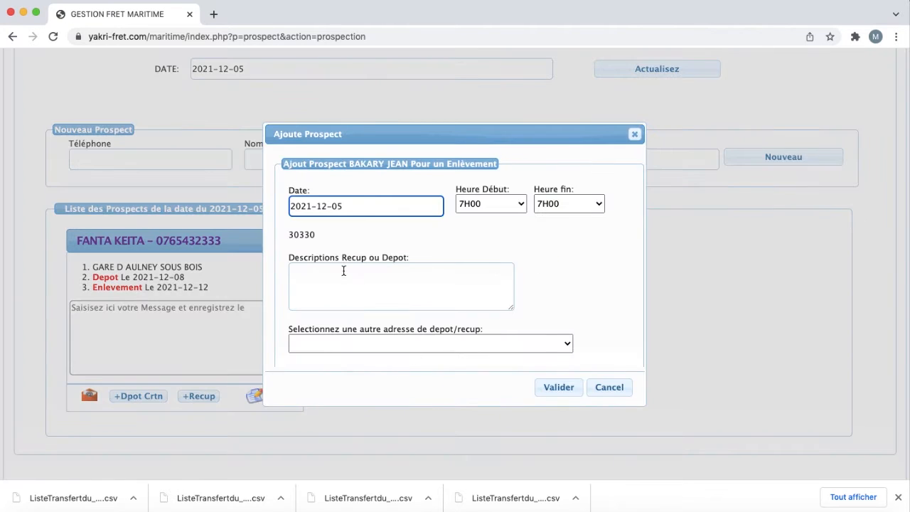
left_click(342, 269)
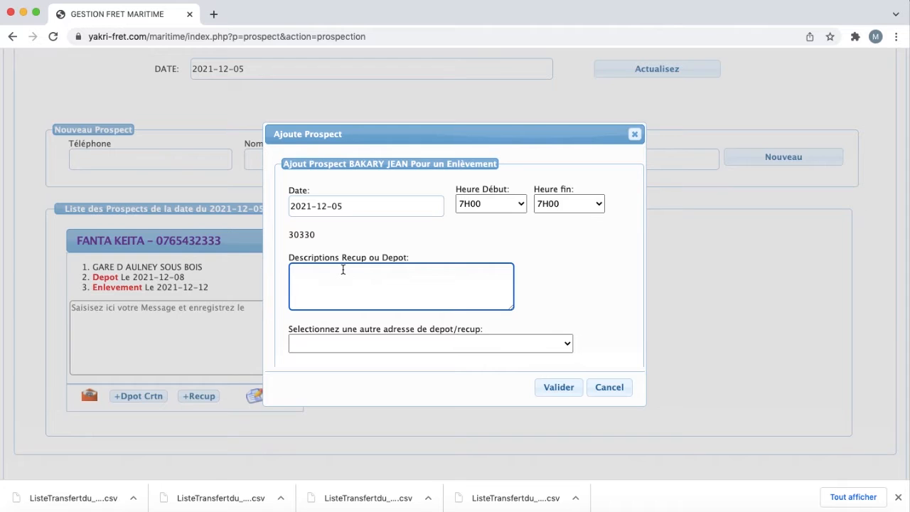
type("recup 1 CARTON")
left_click(386, 203)
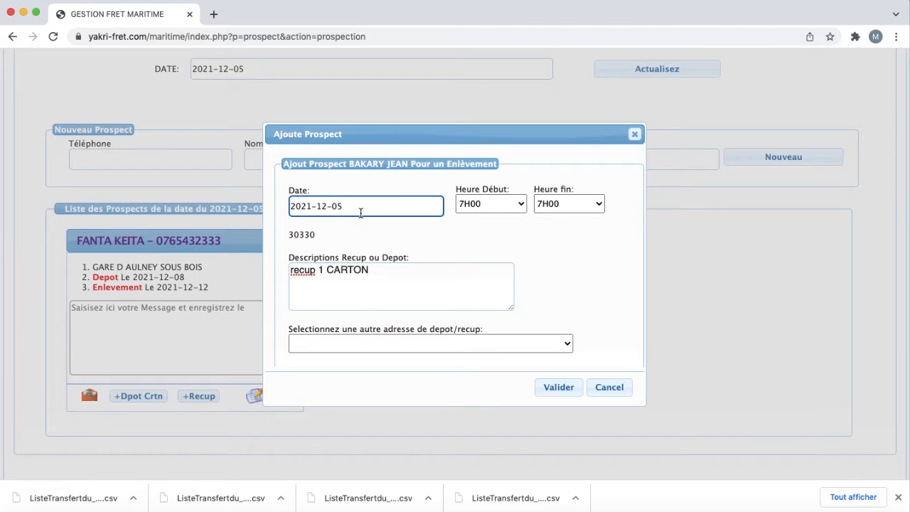
left_click(498, 204)
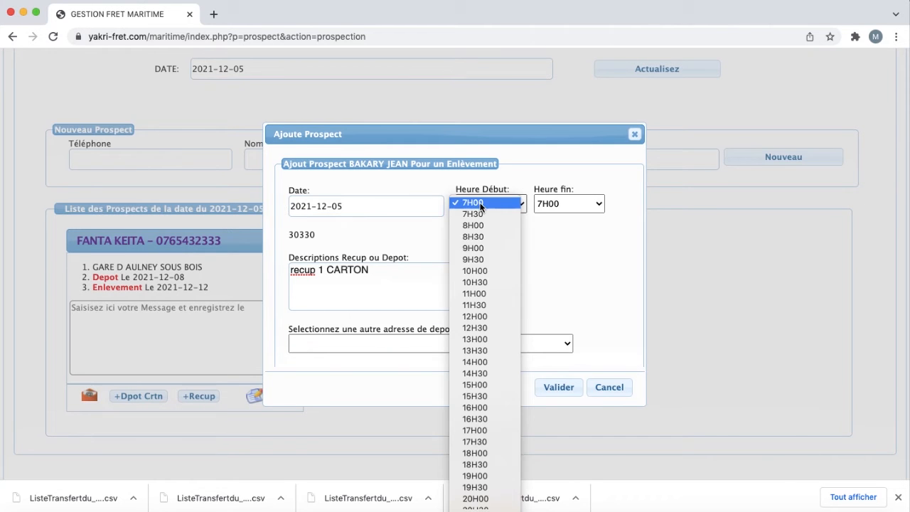
left_click(476, 306)
left_click(576, 206)
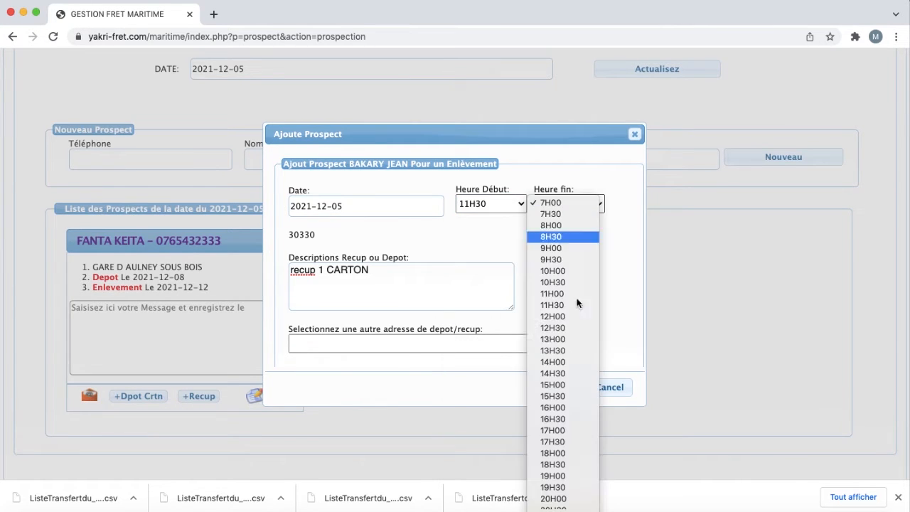
left_click(553, 466)
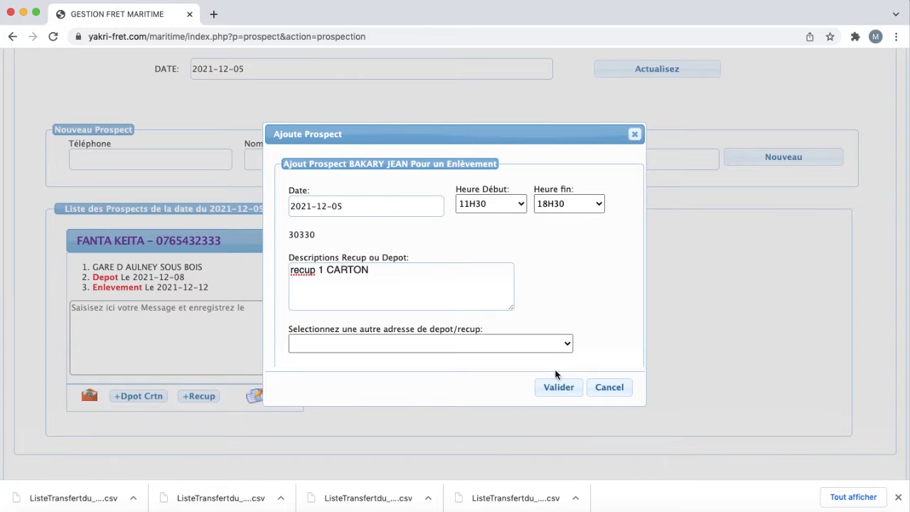
left_click(556, 390)
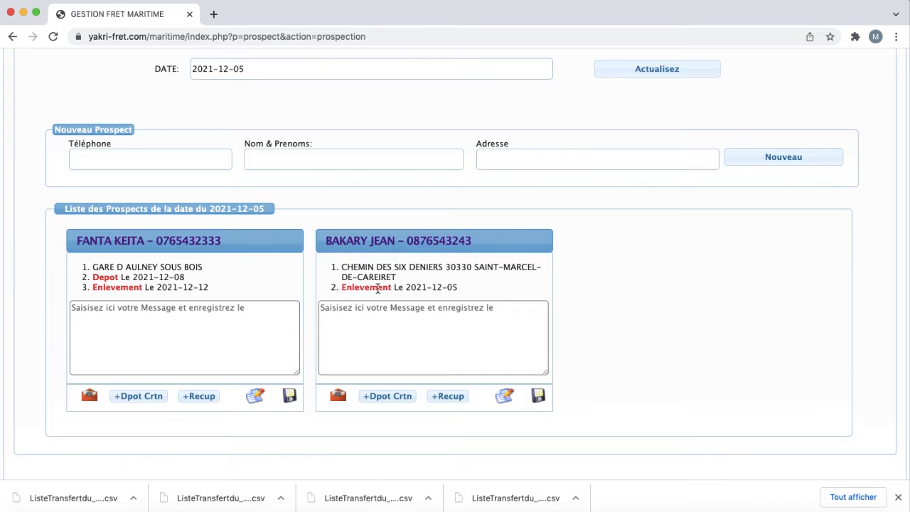
Step: Enter another prospect's phone number and full name in the prospect form
scroll(386, 286, "up", 1)
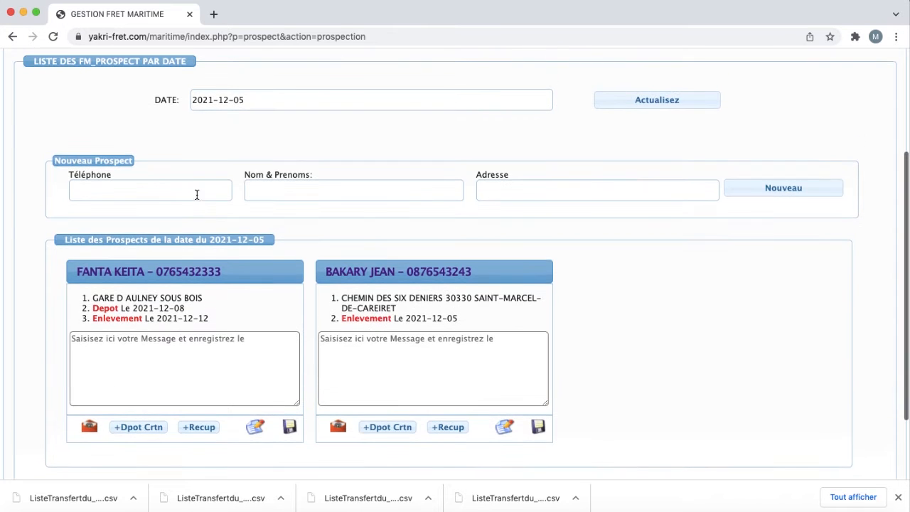
left_click(194, 191)
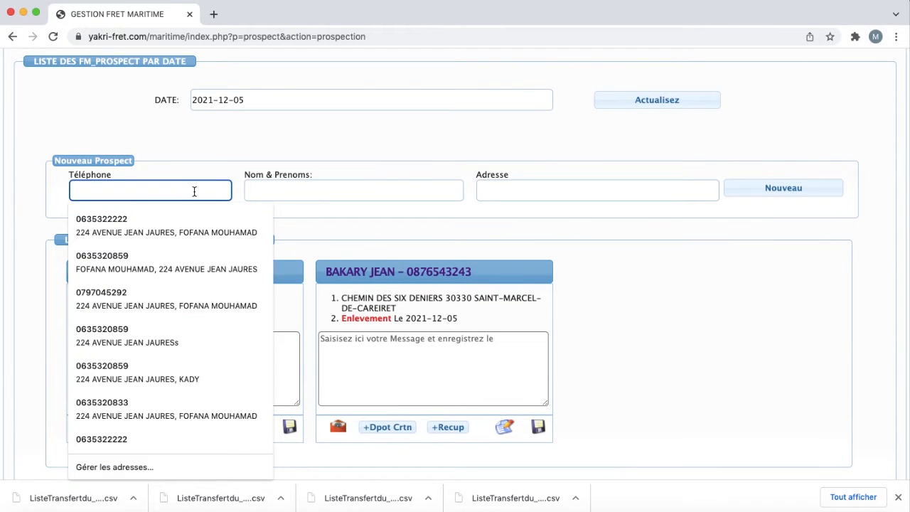
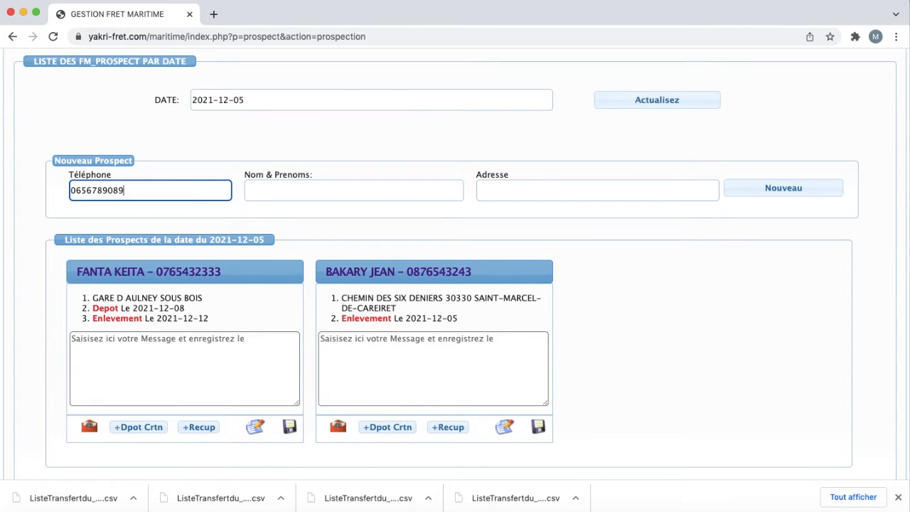
left_click(244, 209)
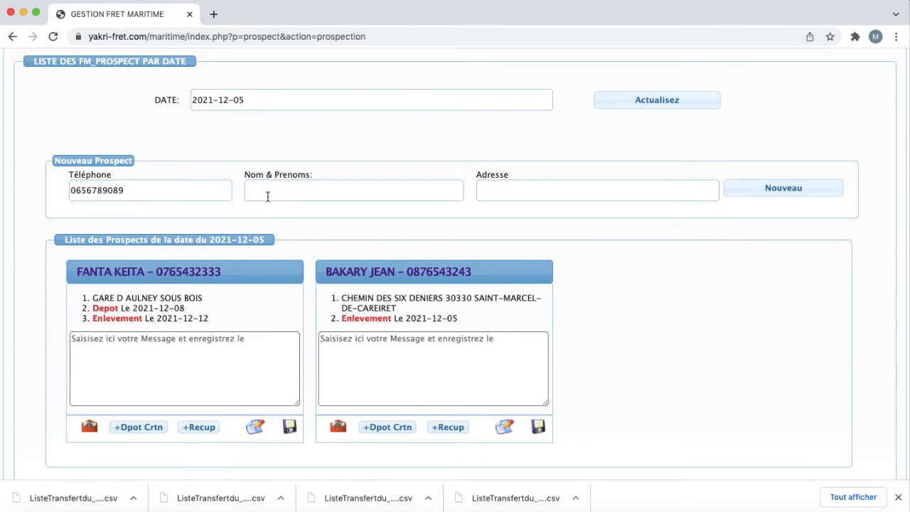
scroll(277, 194, "up", 1)
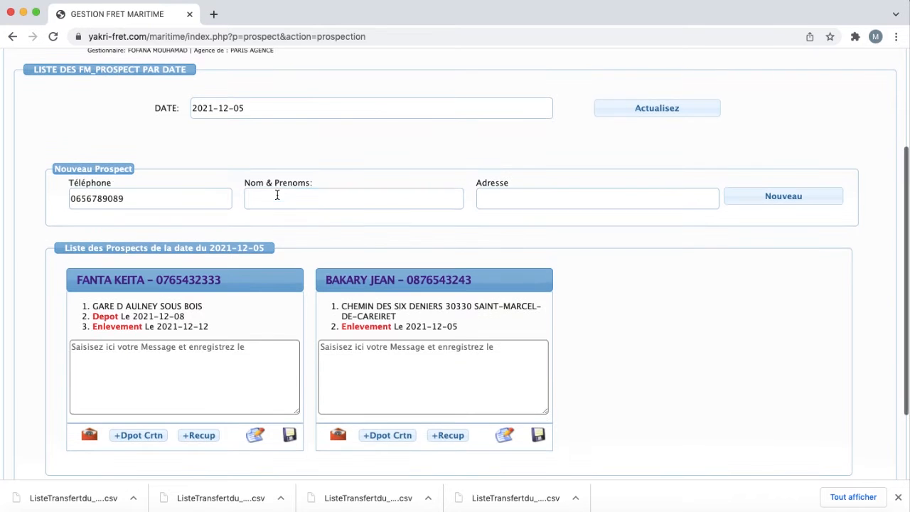
left_click(277, 194)
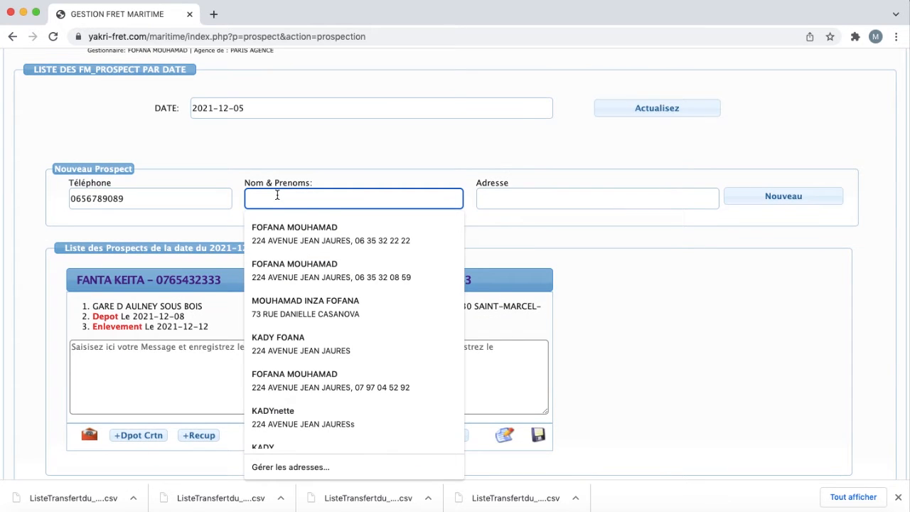
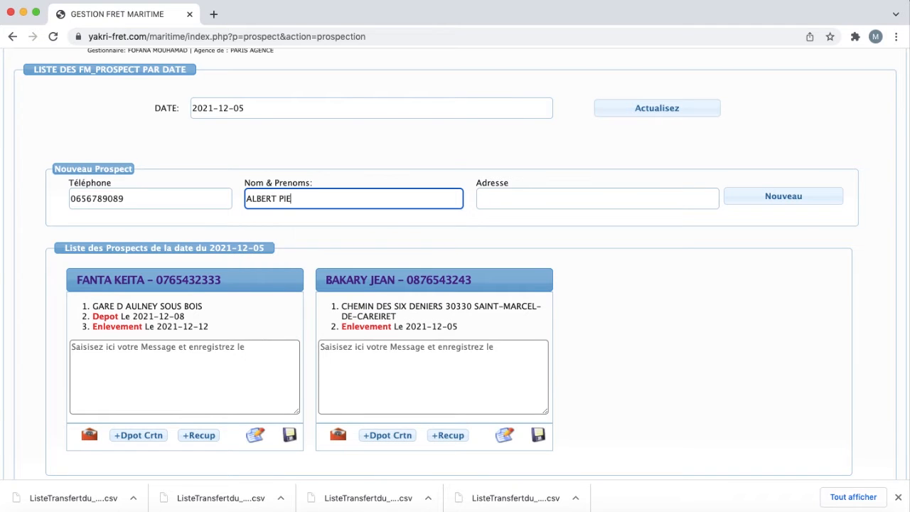
Step: Pick the suggested Cergy street address and add the prospect to the day's list
left_click(503, 203)
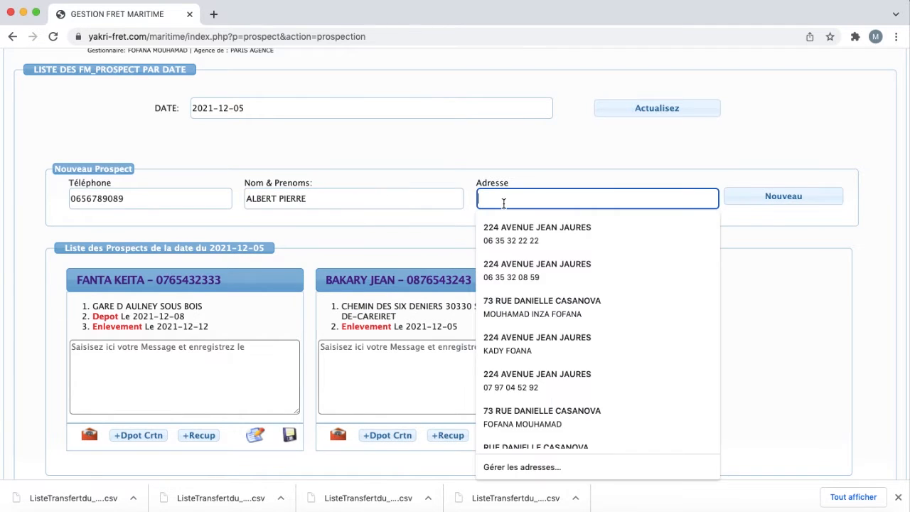
type("CERGY")
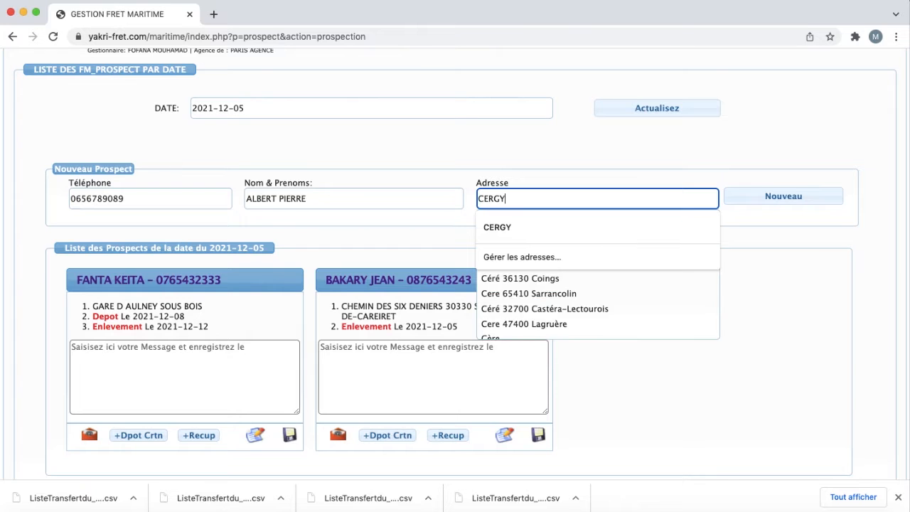
type(" PONTOUSE")
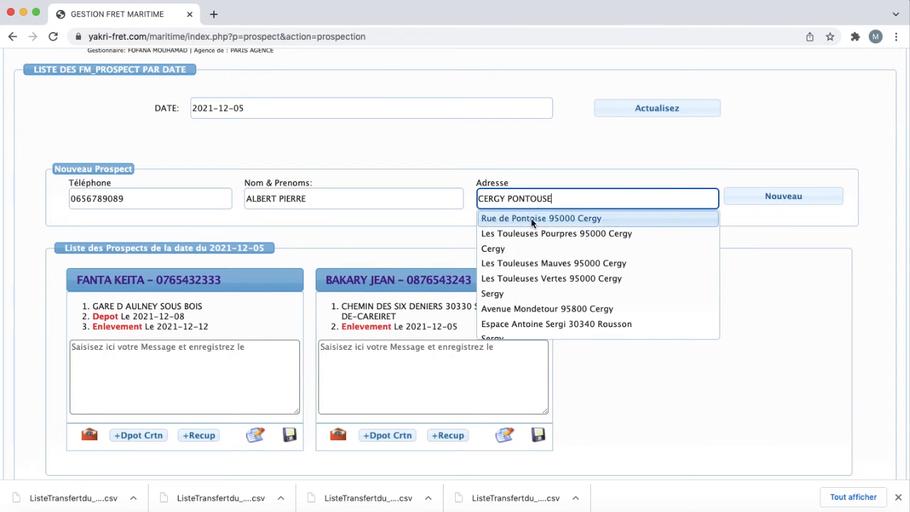
left_click(535, 218)
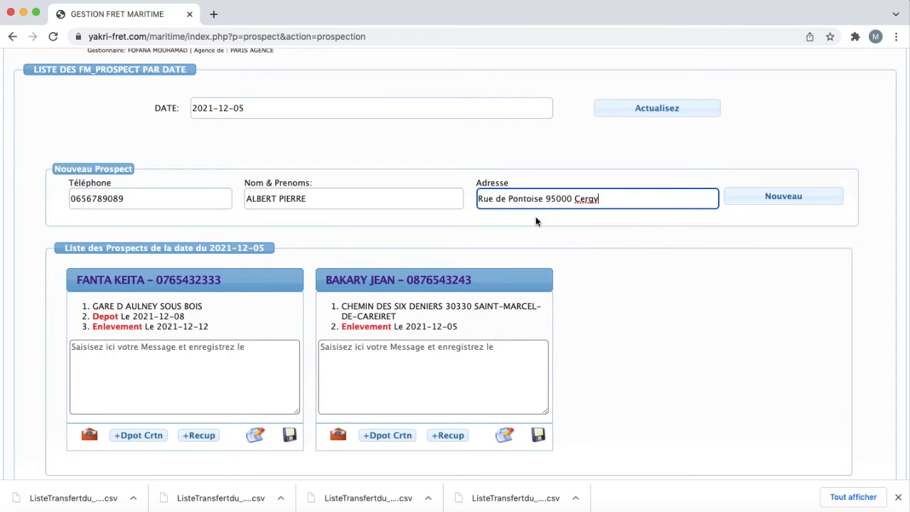
left_click(787, 197)
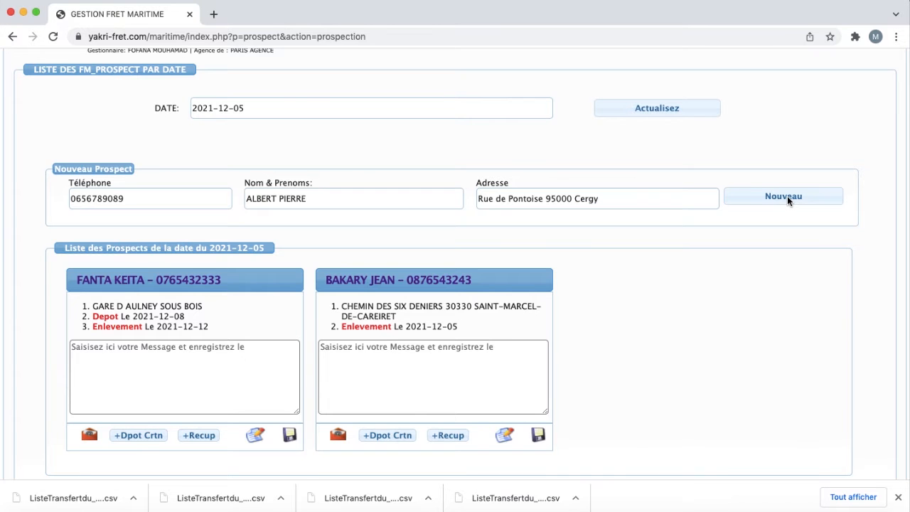
scroll(671, 263, "down", 1)
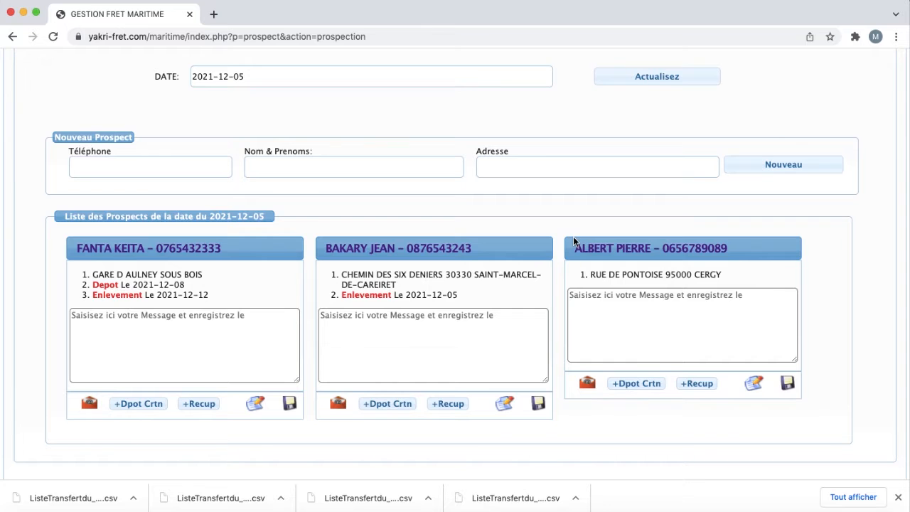
Step: Start a carton drop-off for the Cergy prospect described as 'depot 2 carton'
scroll(574, 242, "up", 2)
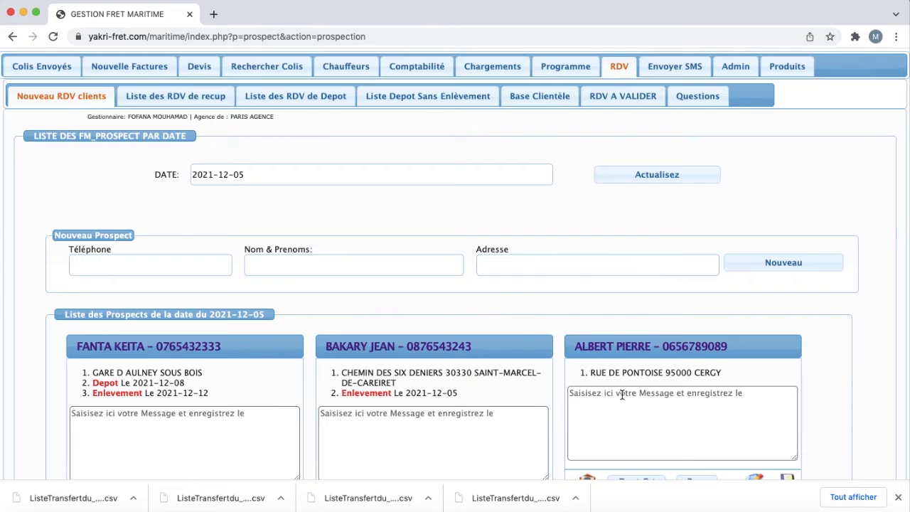
scroll(622, 395, "down", 1)
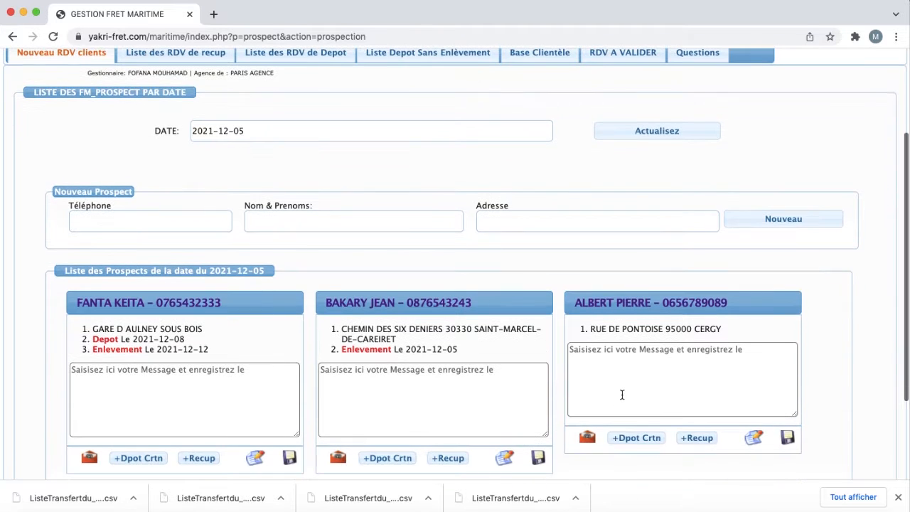
left_click(644, 439)
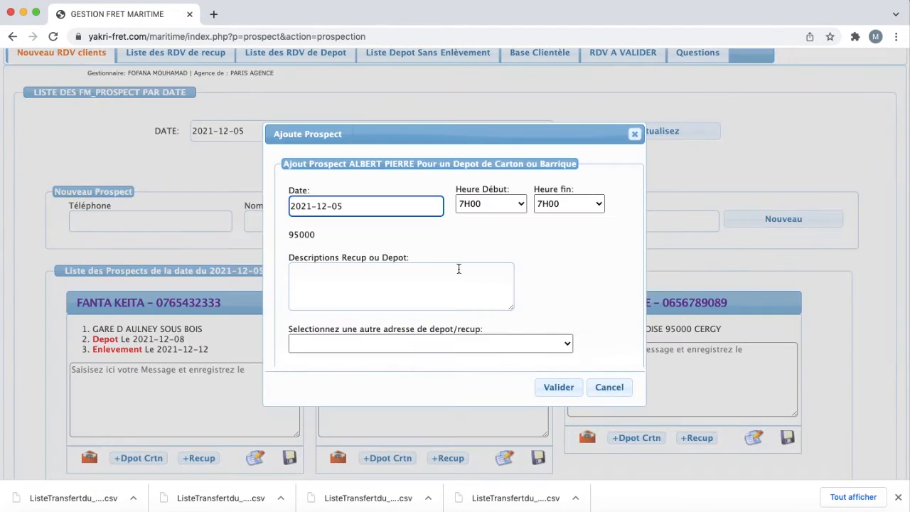
left_click(358, 282)
type("depo")
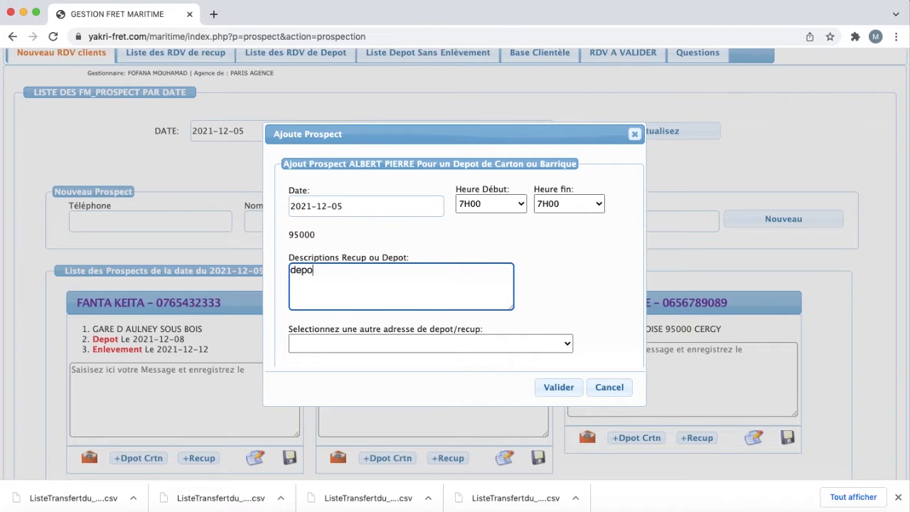
type("t 2 carton")
Step: Set the drop-off slot to 12H30–17H30, confirm it, and go to the Programme page
left_click(487, 204)
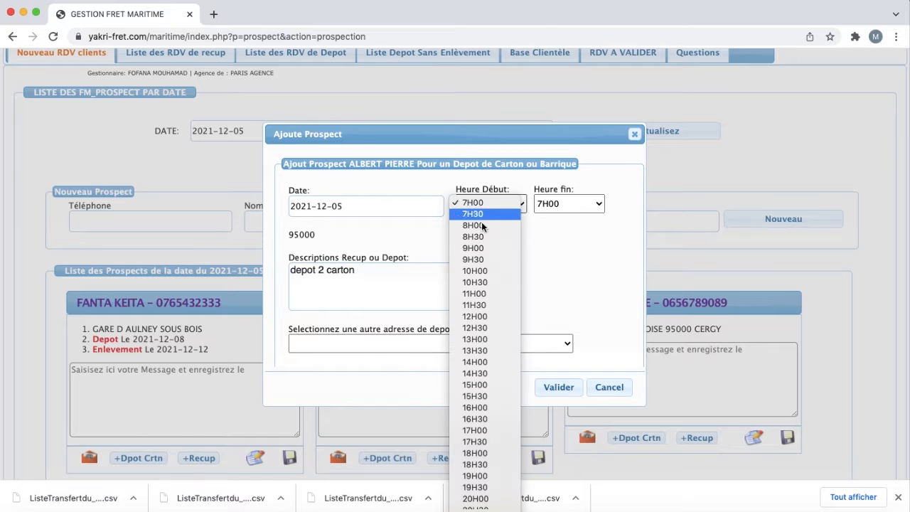
left_click(472, 328)
left_click(579, 203)
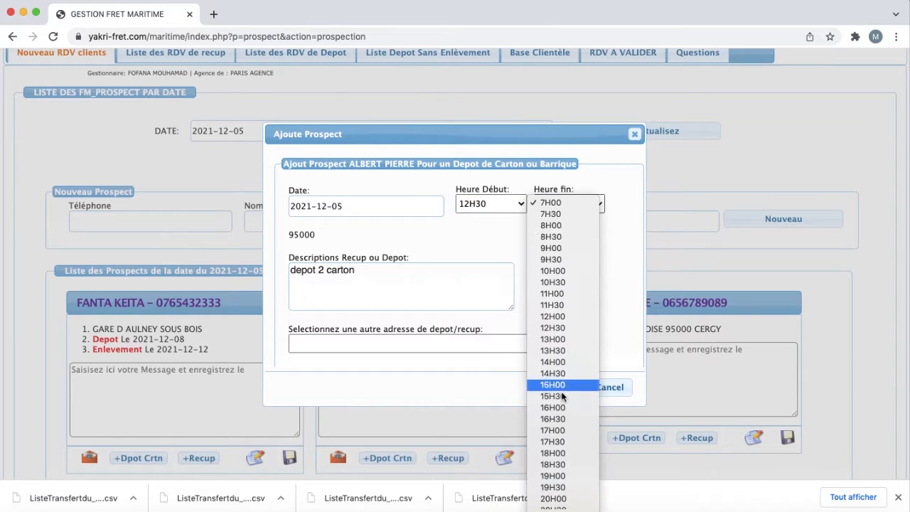
left_click(552, 442)
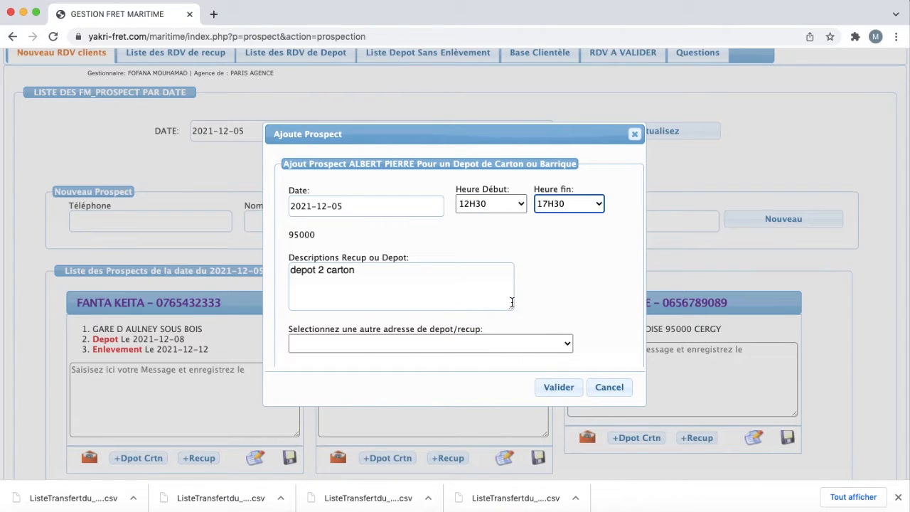
left_click(554, 390)
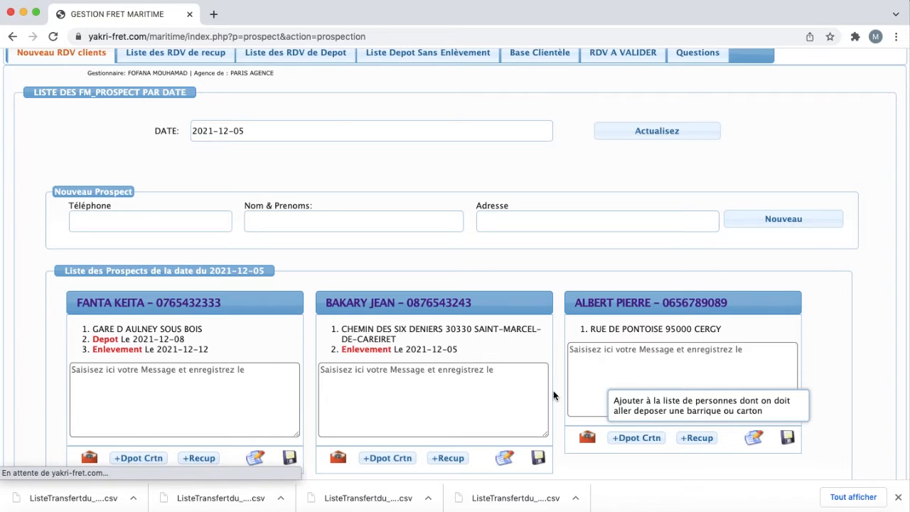
scroll(553, 396, "down", 1)
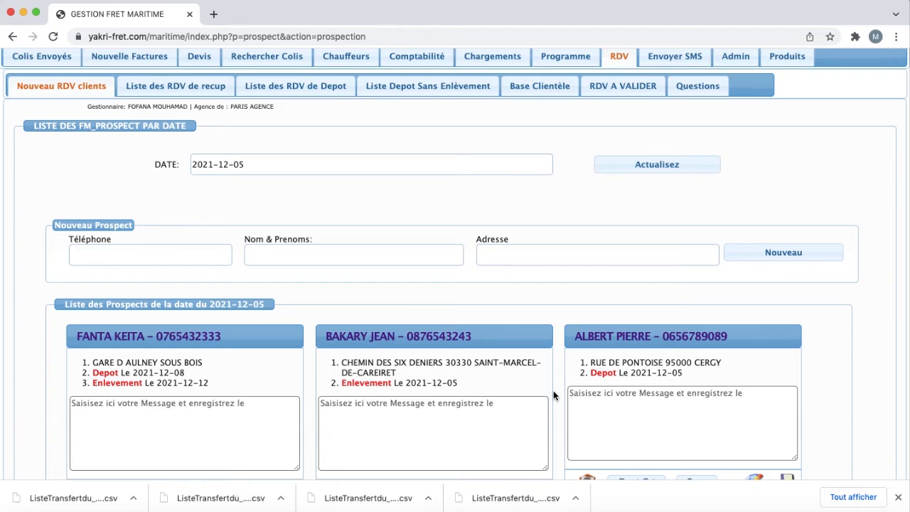
scroll(553, 395, "up", 3)
left_click(573, 108)
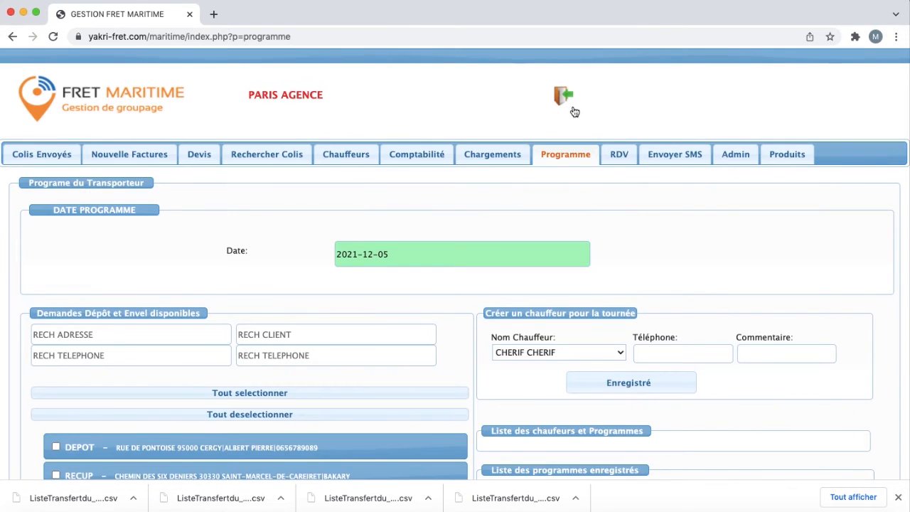
Step: Scroll through the 2021-12-05 available depot and pickup requests, including the Cergy depot
scroll(575, 111, "down", 4)
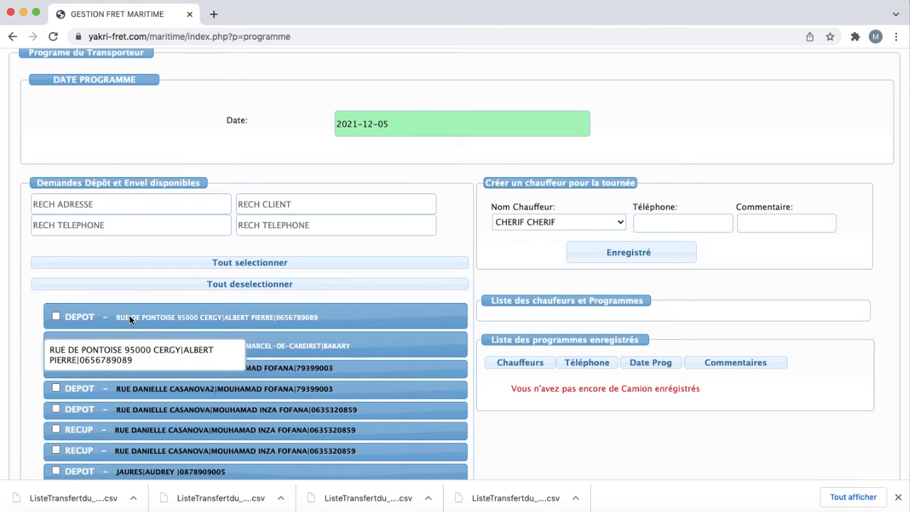
scroll(130, 319, "down", 1)
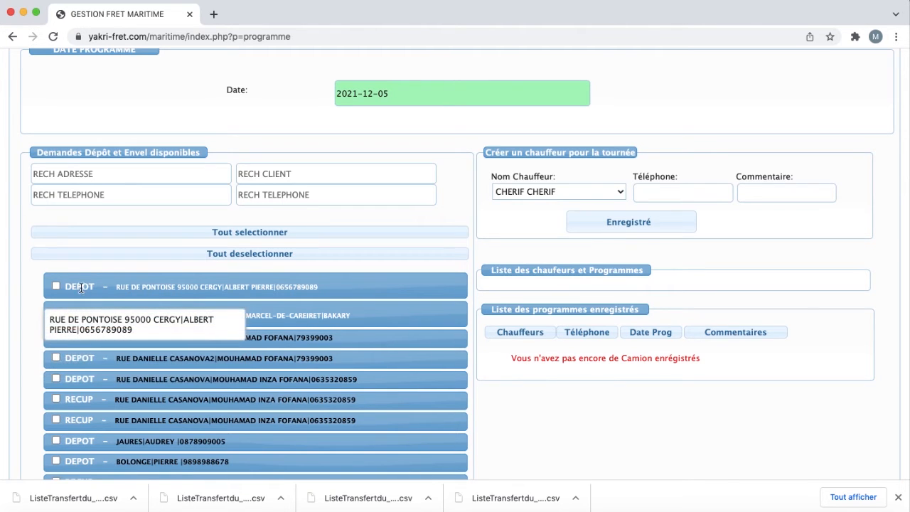
scroll(156, 302, "down", 1)
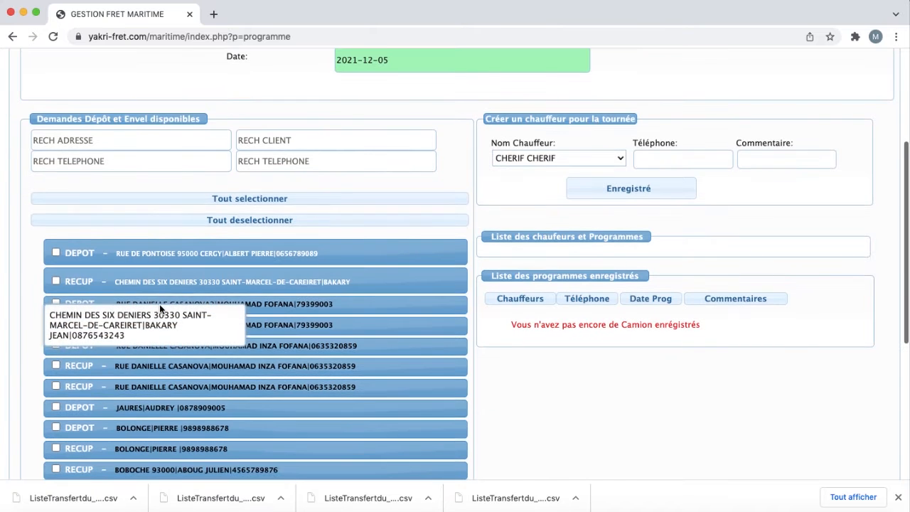
scroll(159, 303, "up", 5)
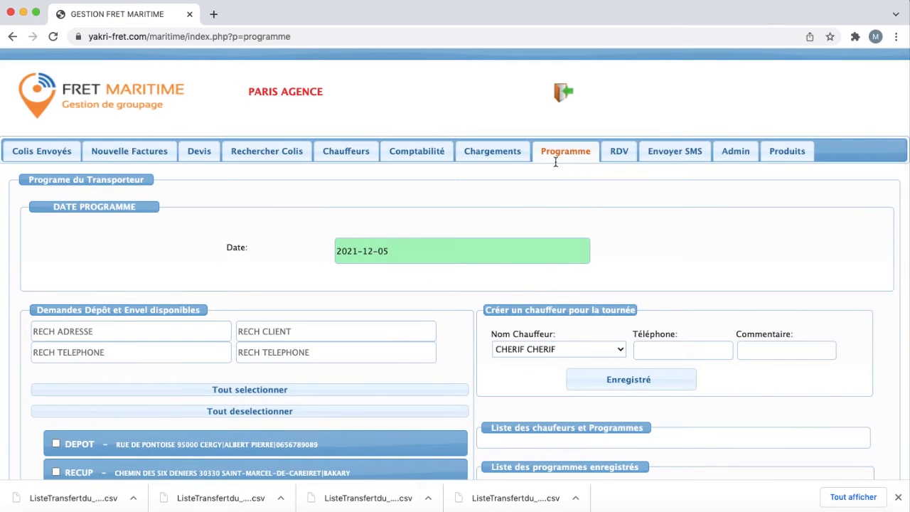
scroll(467, 224, "down", 6)
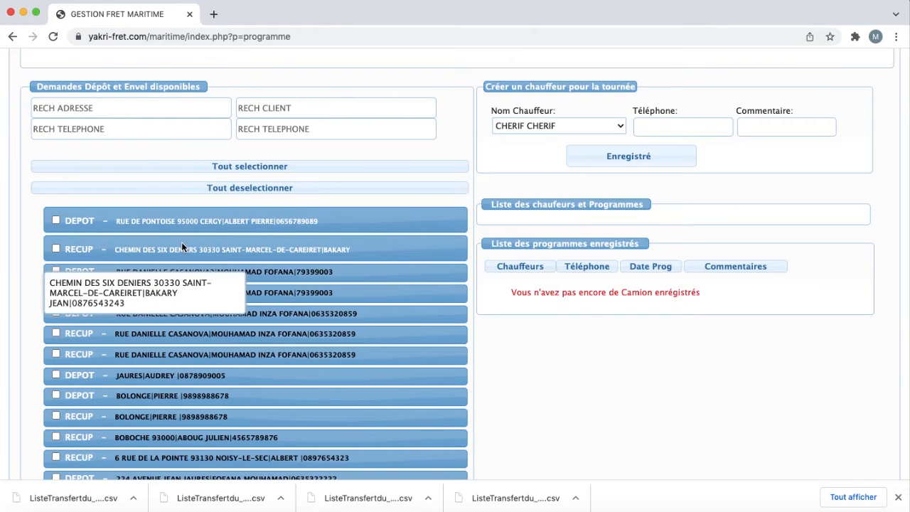
scroll(181, 245, "down", 4)
scroll(182, 245, "up", 3)
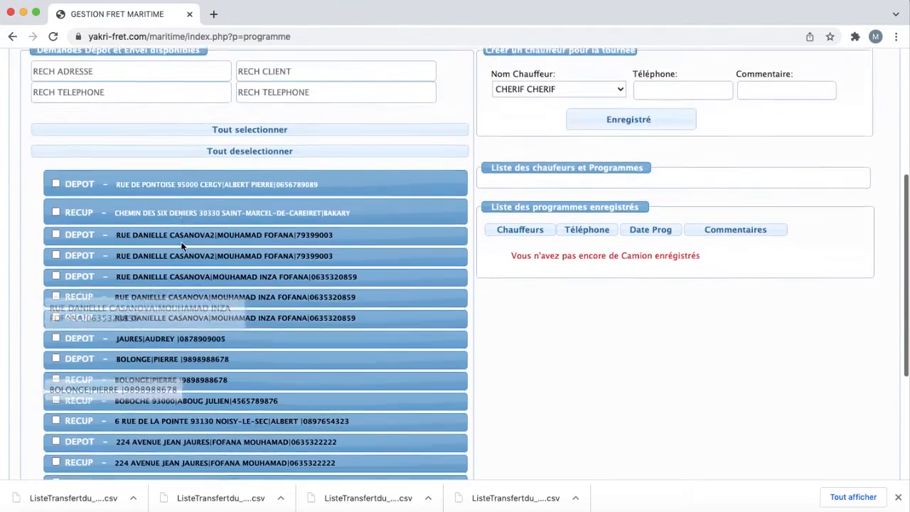
scroll(182, 245, "up", 4)
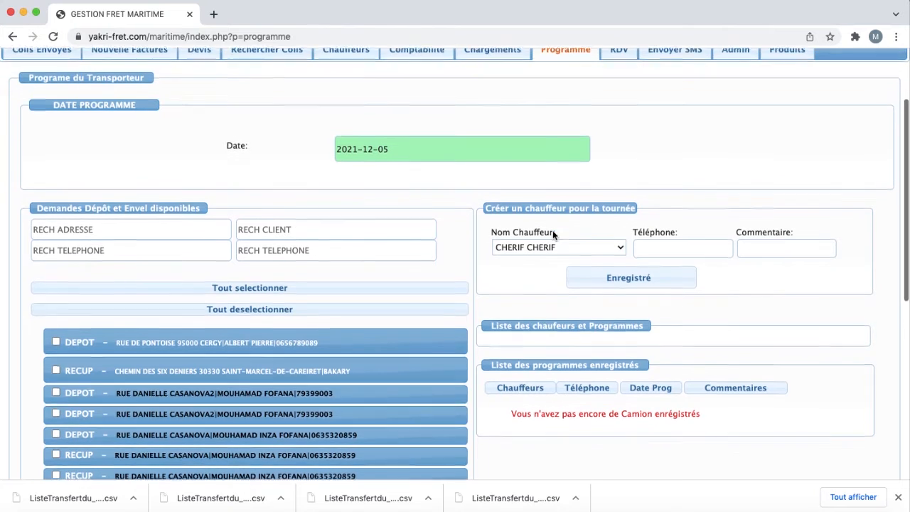
left_click(561, 247)
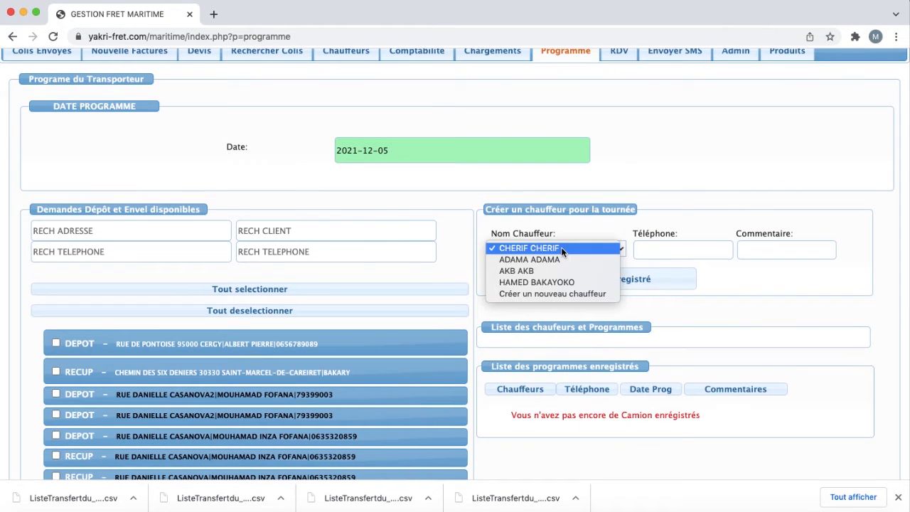
Step: Choose a driver and register them for the 2021-12-05 round
left_click(539, 282)
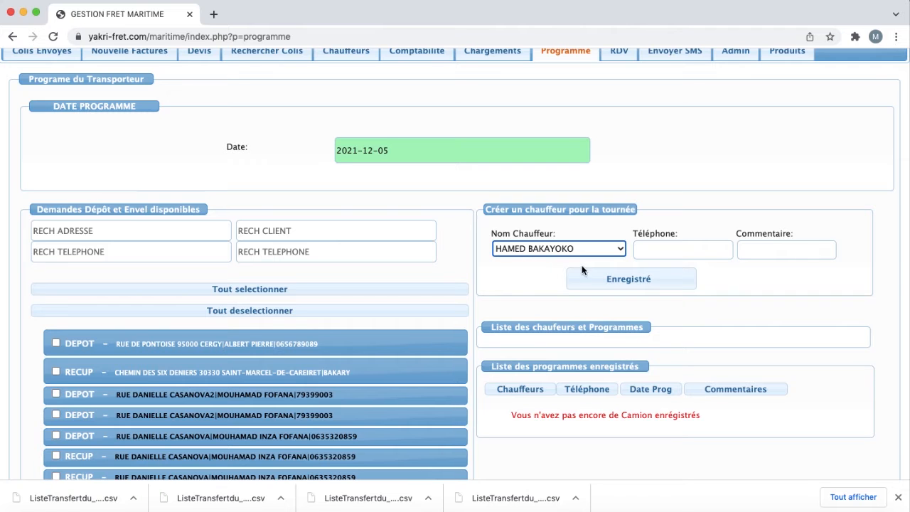
left_click(636, 280)
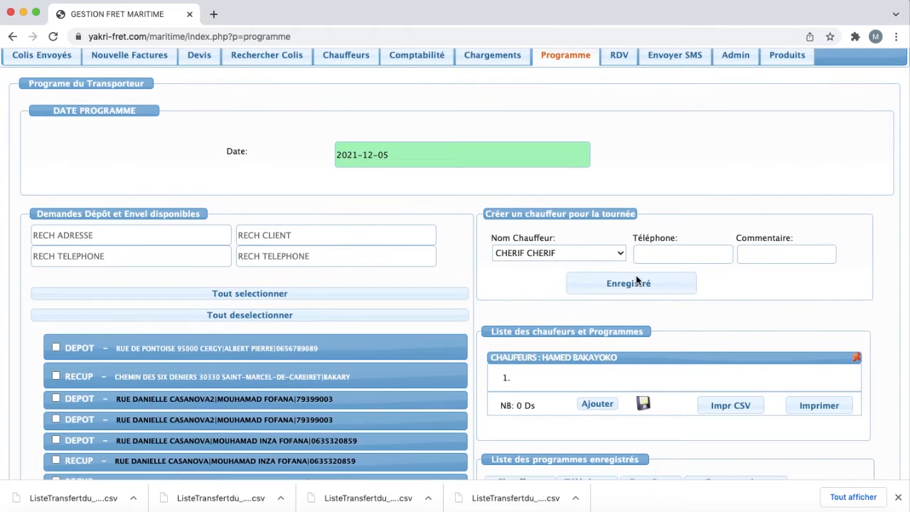
scroll(637, 284, "down", 4)
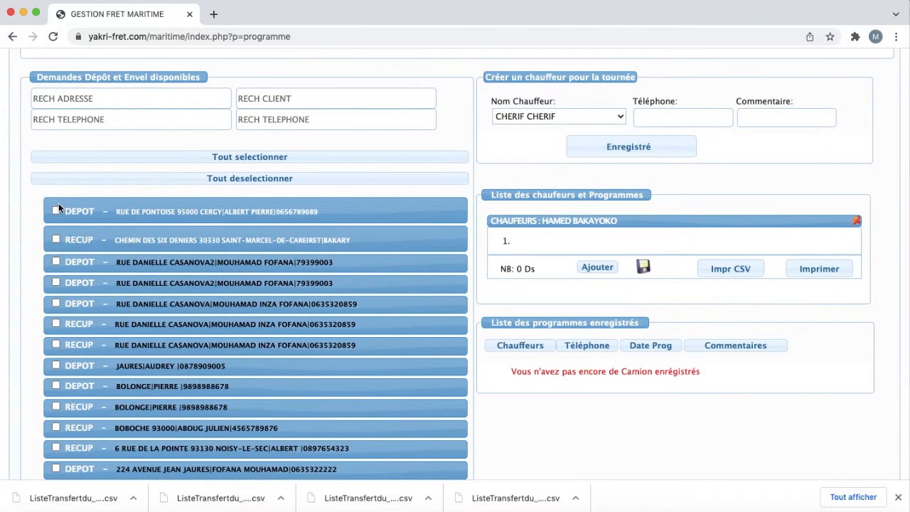
Step: Tick the first seven depot and pickup requests and assign them to this driver
left_click(56, 211)
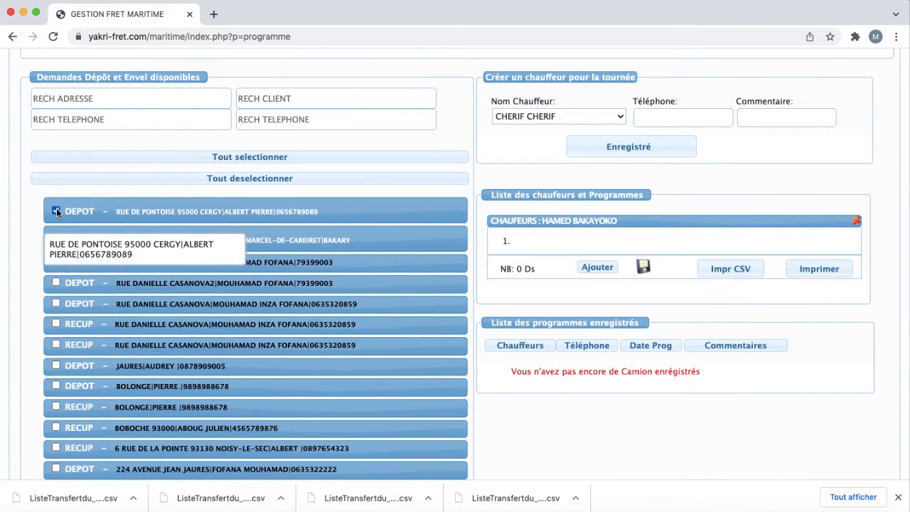
left_click(56, 239)
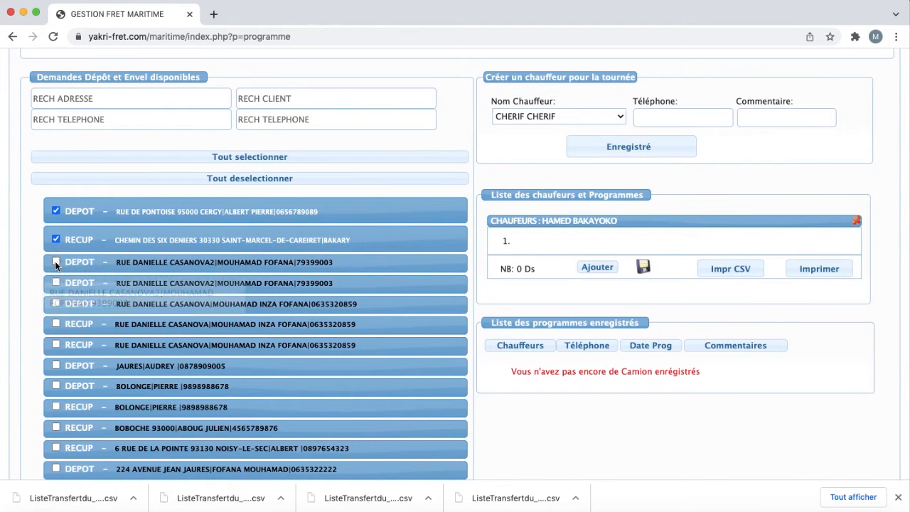
left_click(56, 261)
left_click(57, 282)
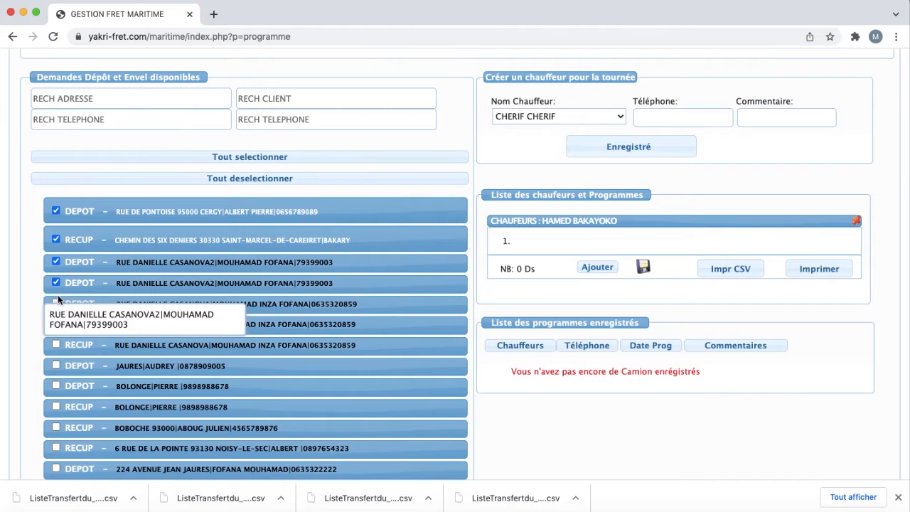
left_click(56, 304)
left_click(56, 324)
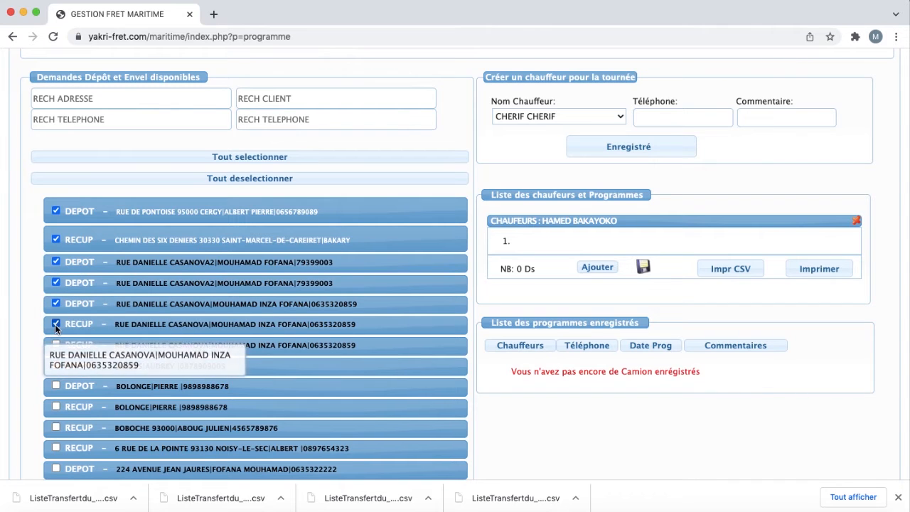
left_click(56, 344)
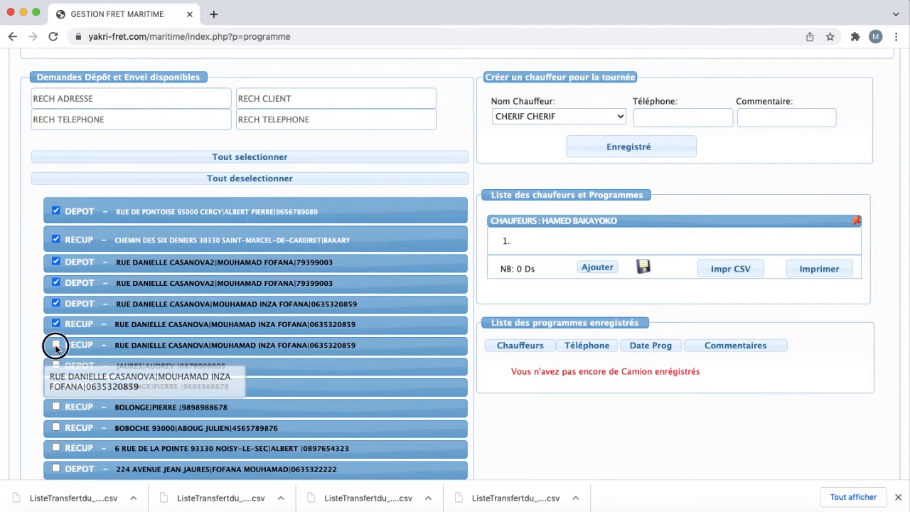
left_click(601, 266)
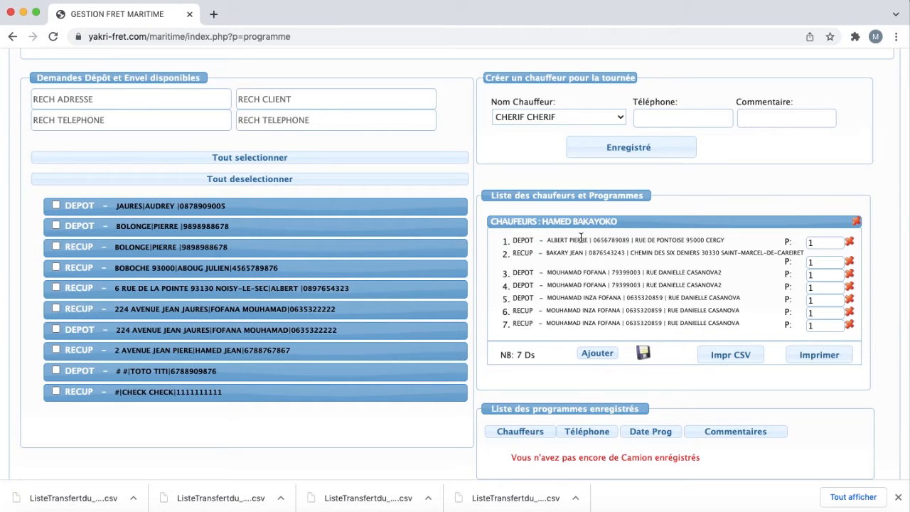
Step: Choose a second driver and register them for the round
left_click(585, 118)
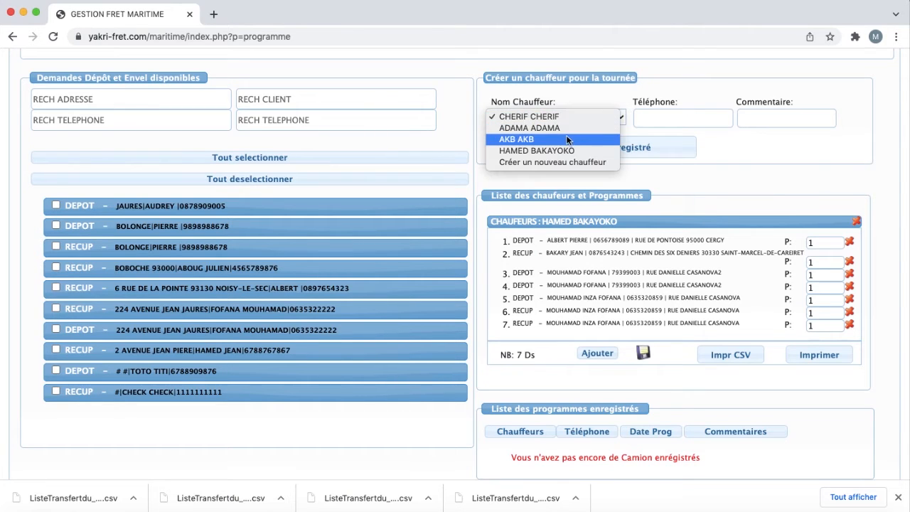
left_click(564, 138)
left_click(630, 148)
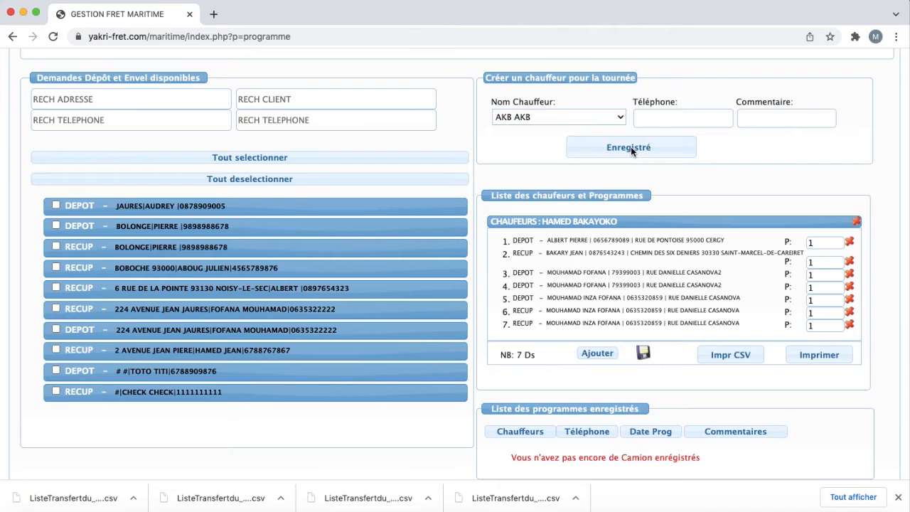
scroll(284, 213, "down", 5)
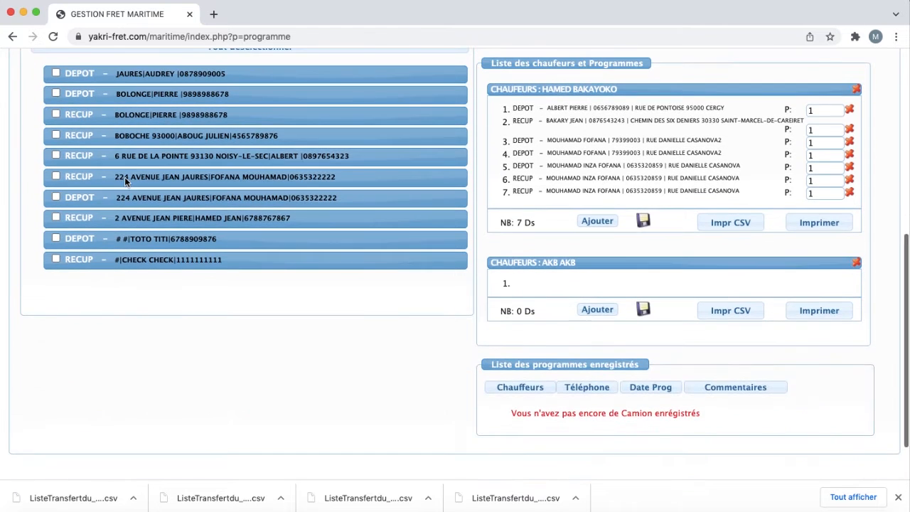
Step: Assign the next five requests to the second driver, then print the first driver's programme
left_click(56, 74)
left_click(57, 92)
left_click(56, 115)
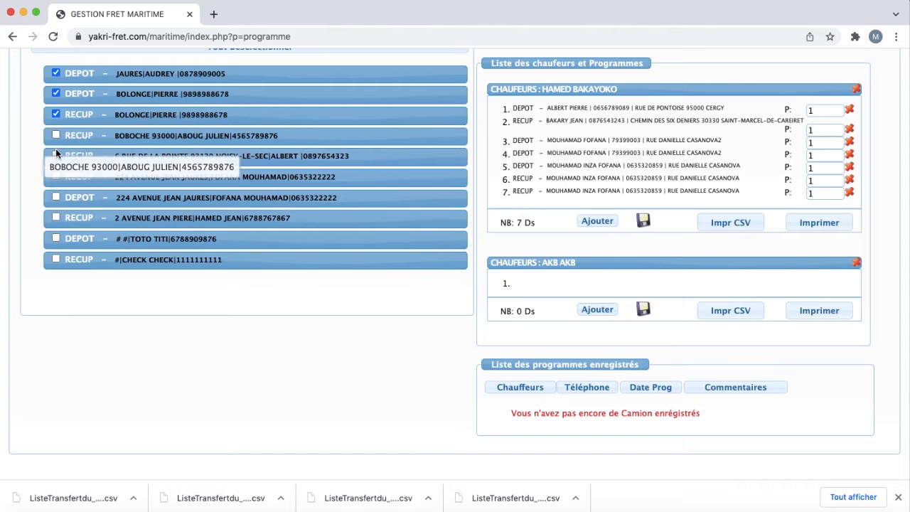
left_click(56, 136)
left_click(56, 155)
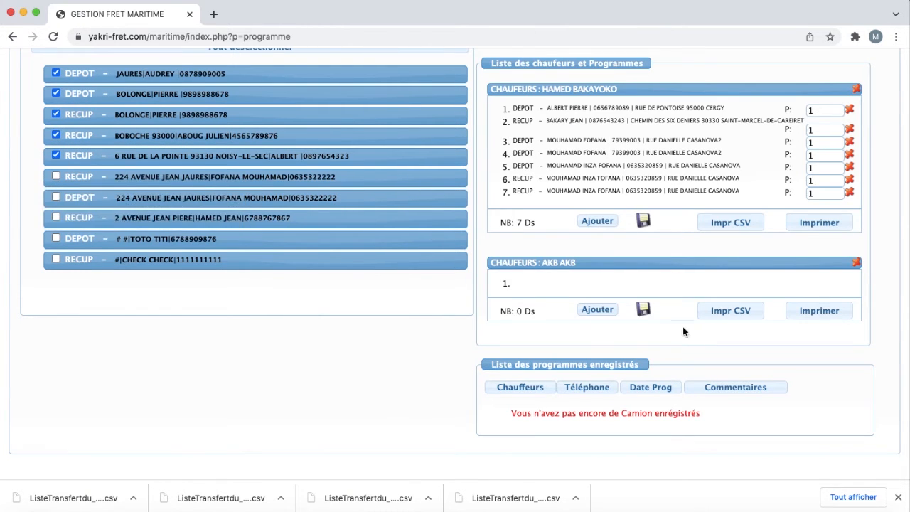
left_click(596, 311)
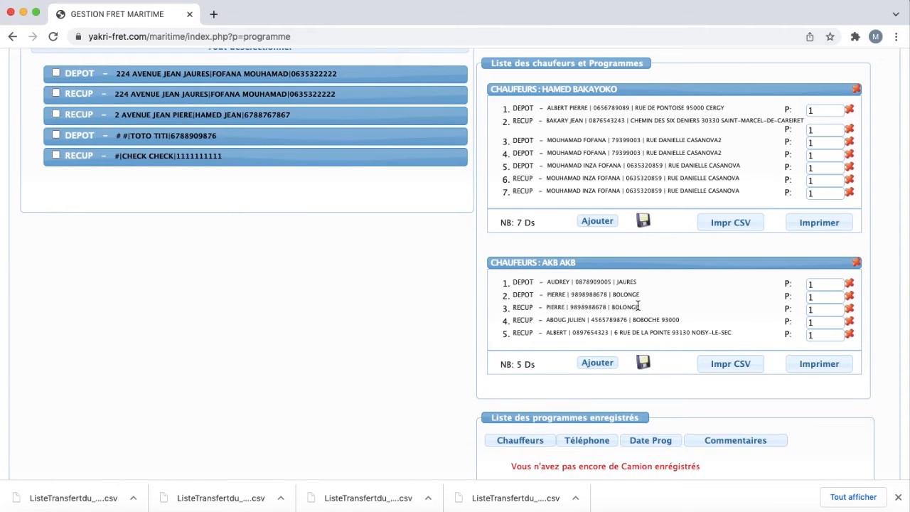
scroll(637, 305, "up", 4)
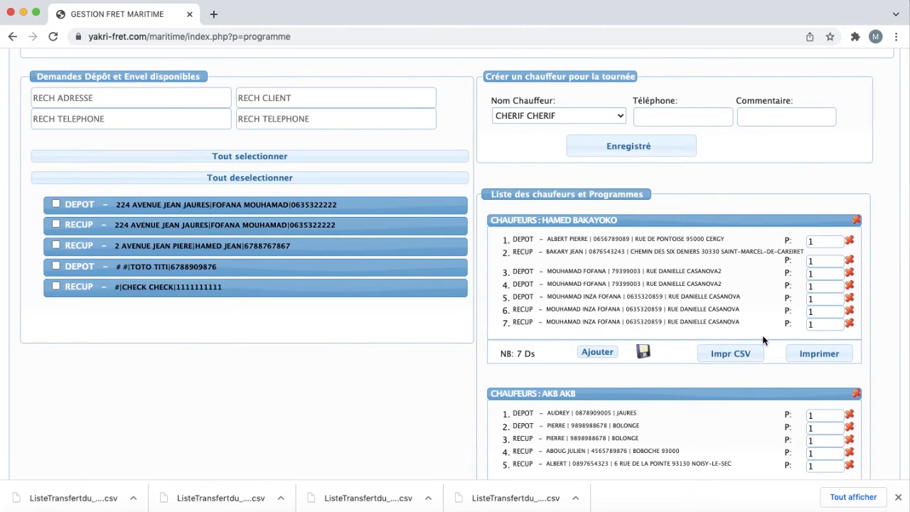
left_click(815, 354)
Step: Review the seven-row sheet Liste_des_programmes_25-2021-12-05.pdf in Preview, then close it
left_click_drag(434, 225, 437, 221)
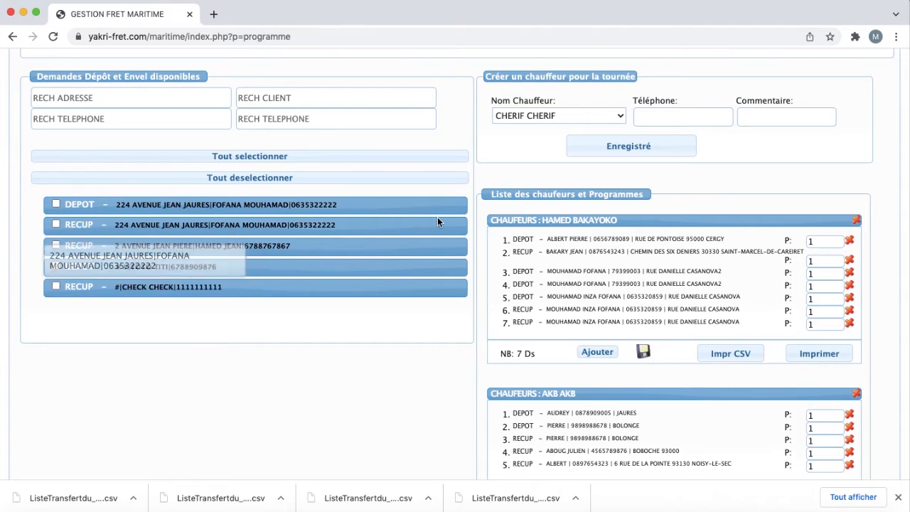
scroll(440, 219, "down", 1)
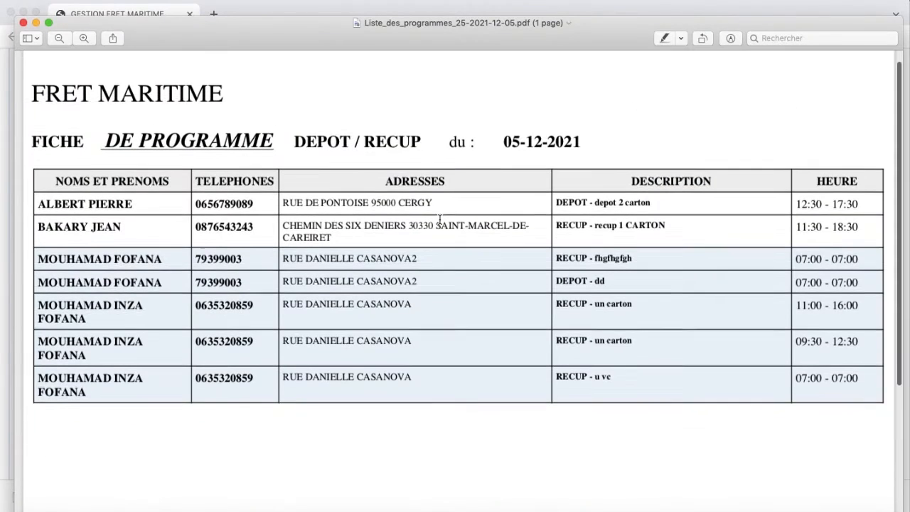
scroll(439, 218, "up", 1)
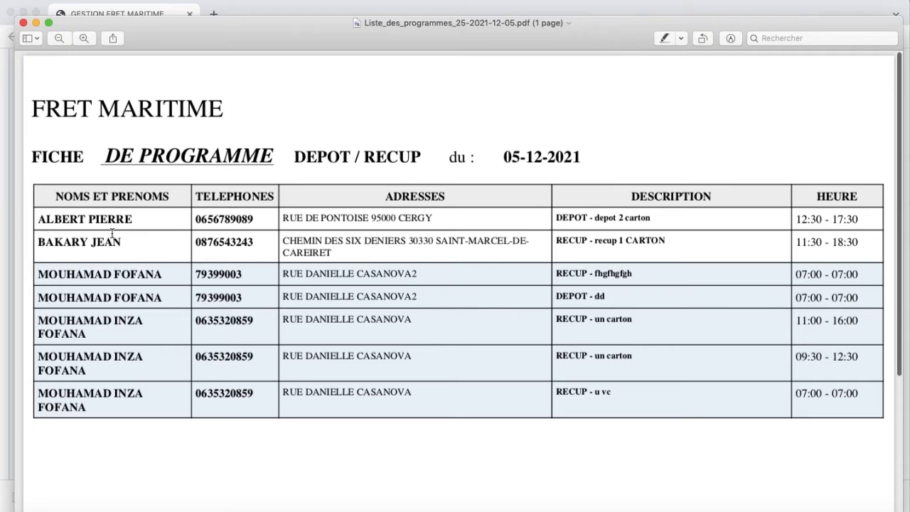
scroll(620, 258, "down", 3)
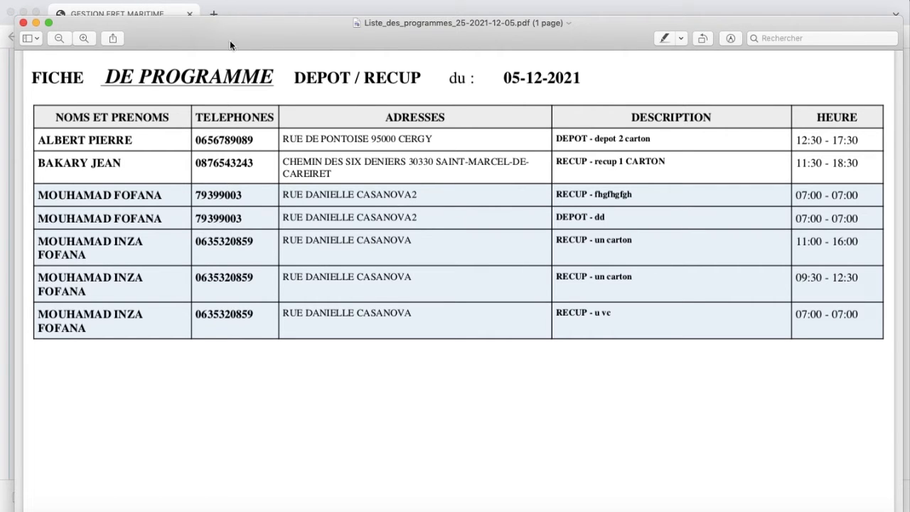
left_click_drag(220, 29, 226, 54)
left_click(30, 50)
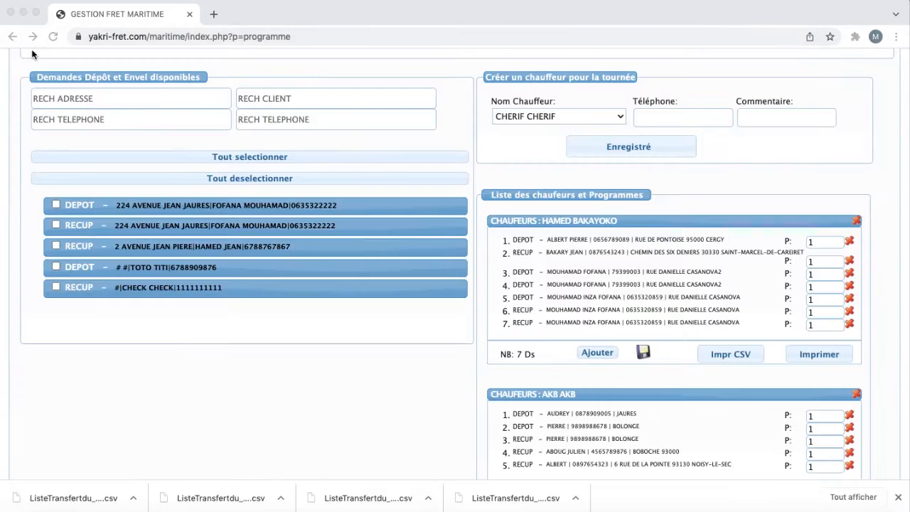
Step: Print the second driver's sheet Liste_des_programmes_26-2021-12-05.pdf, view it, then return to the browser
scroll(615, 380, "down", 3)
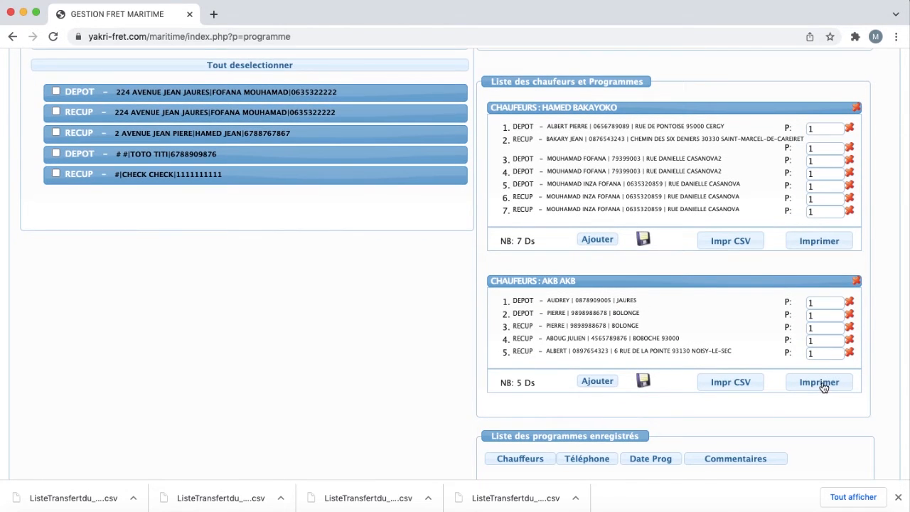
left_click(821, 384)
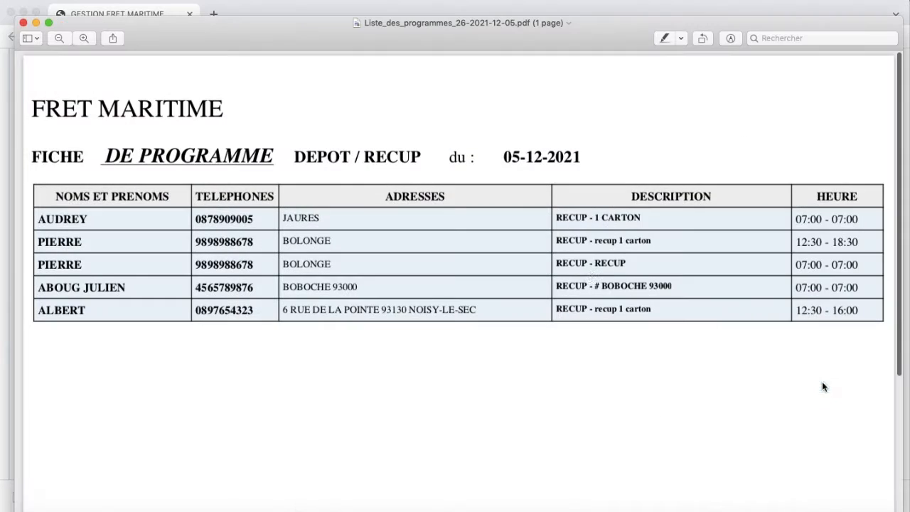
scroll(590, 277, "down", 2)
scroll(590, 278, "up", 2)
left_click_drag(248, 35, 256, 106)
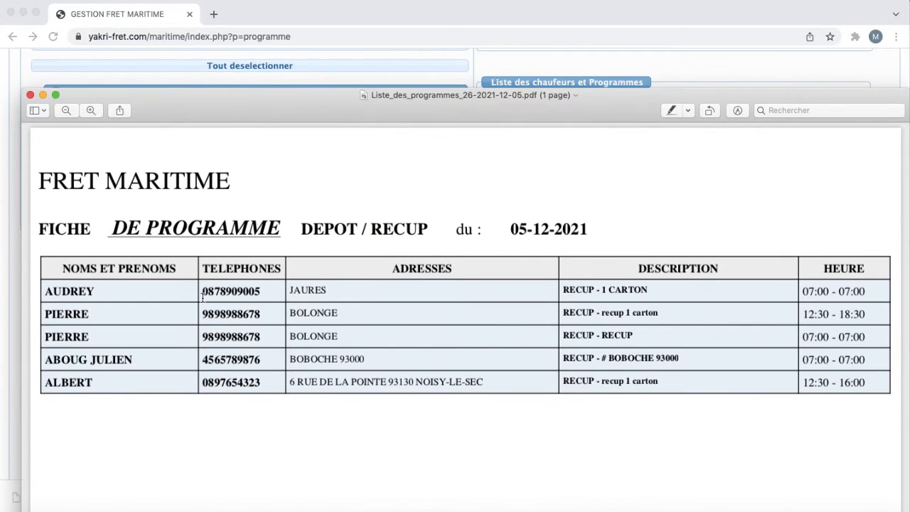
left_click(503, 62)
scroll(503, 63, "up", 6)
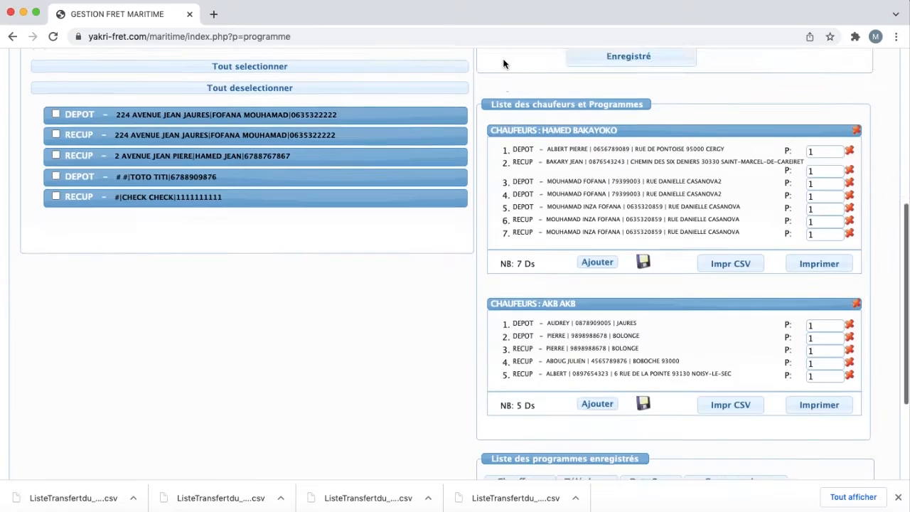
scroll(503, 63, "down", 2)
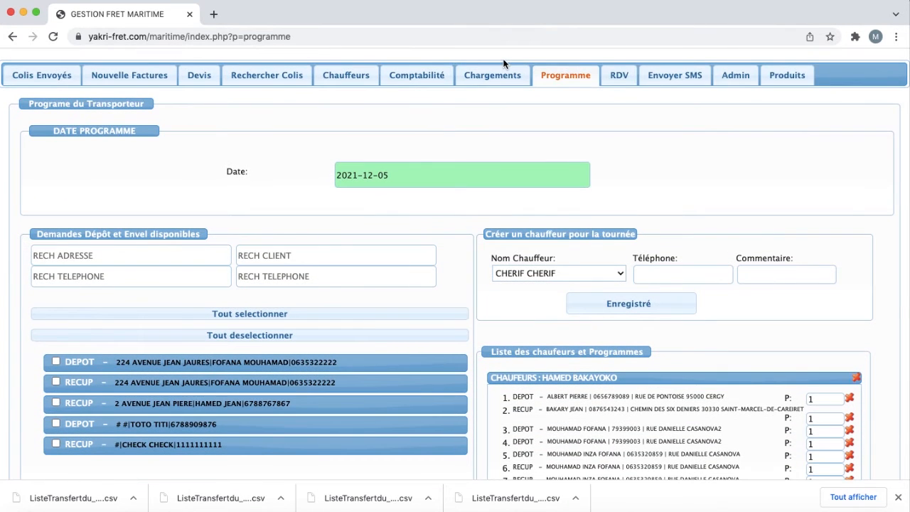
scroll(503, 62, "down", 2)
scroll(503, 63, "up", 5)
scroll(503, 62, "down", 1)
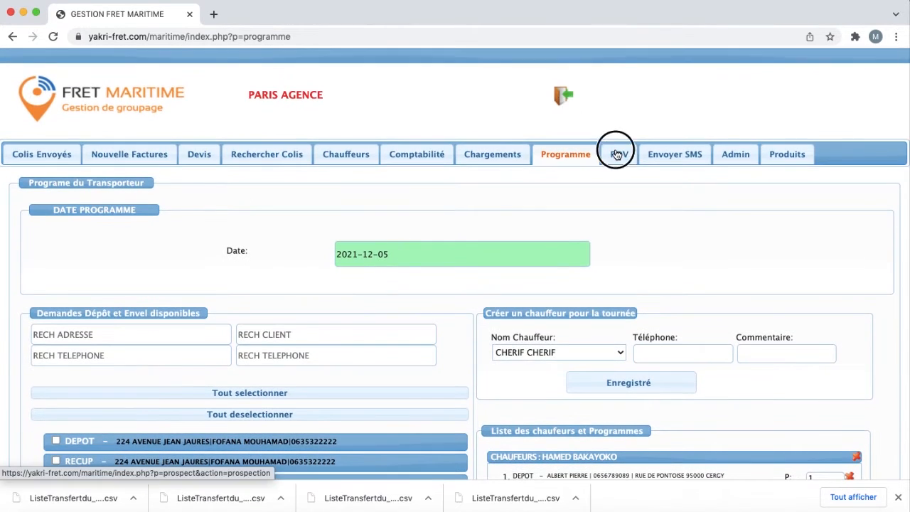
left_click(617, 154)
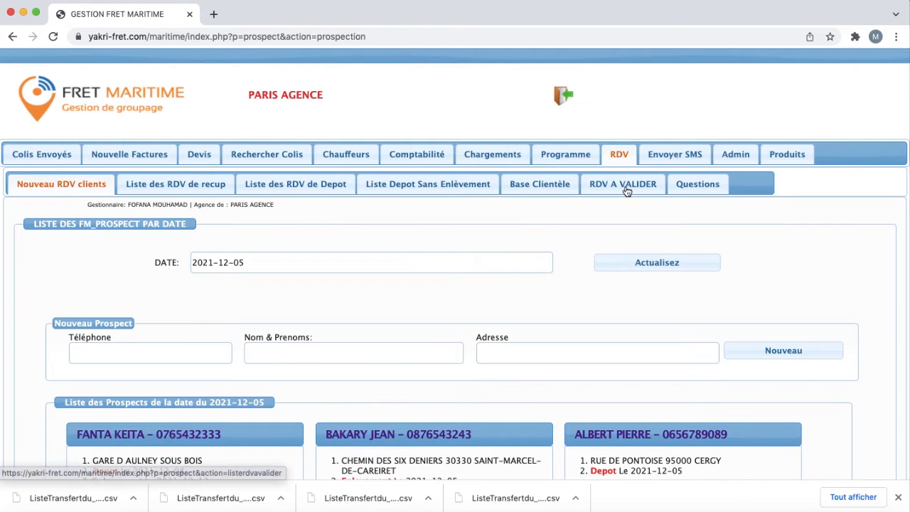
left_click(552, 156)
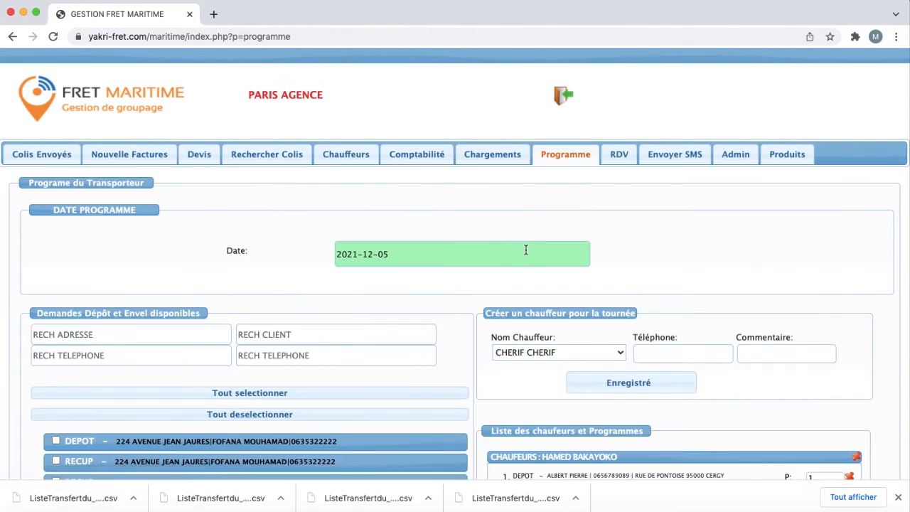
scroll(527, 252, "down", 2)
left_click(618, 103)
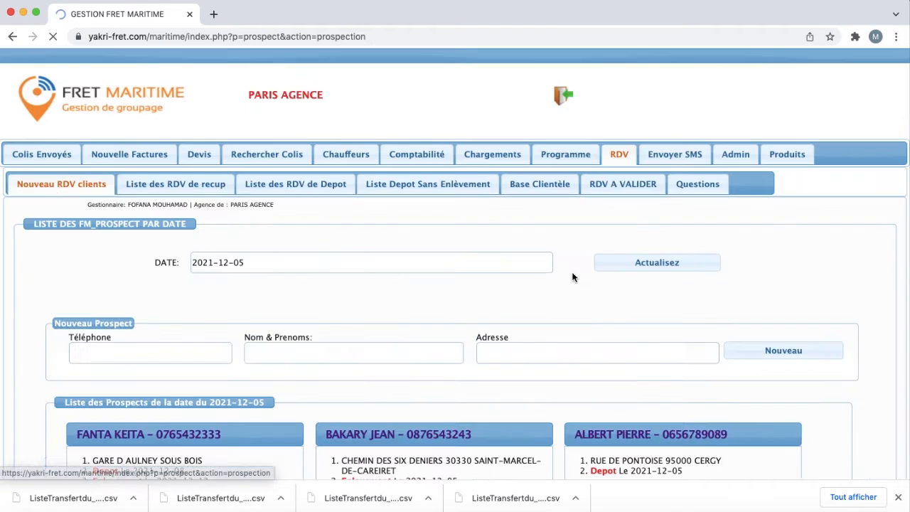
scroll(569, 309, "down", 5)
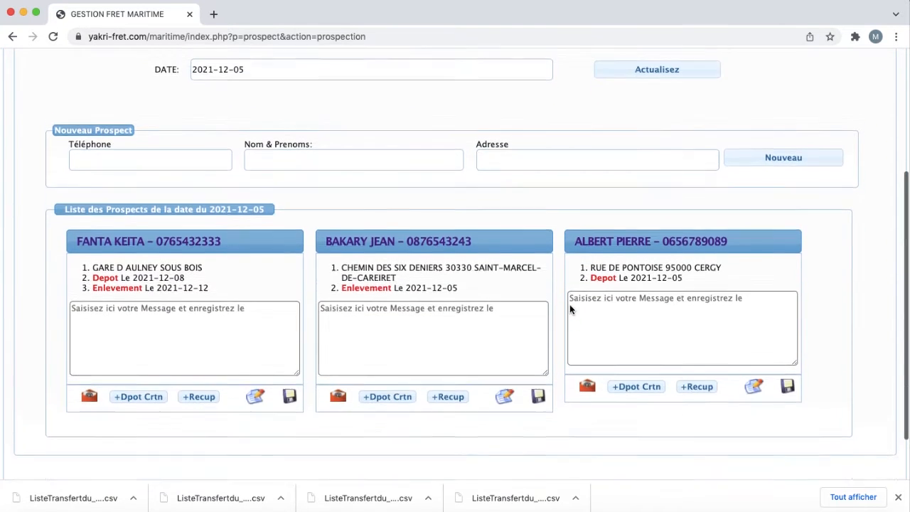
scroll(569, 304, "up", 5)
left_click(584, 155)
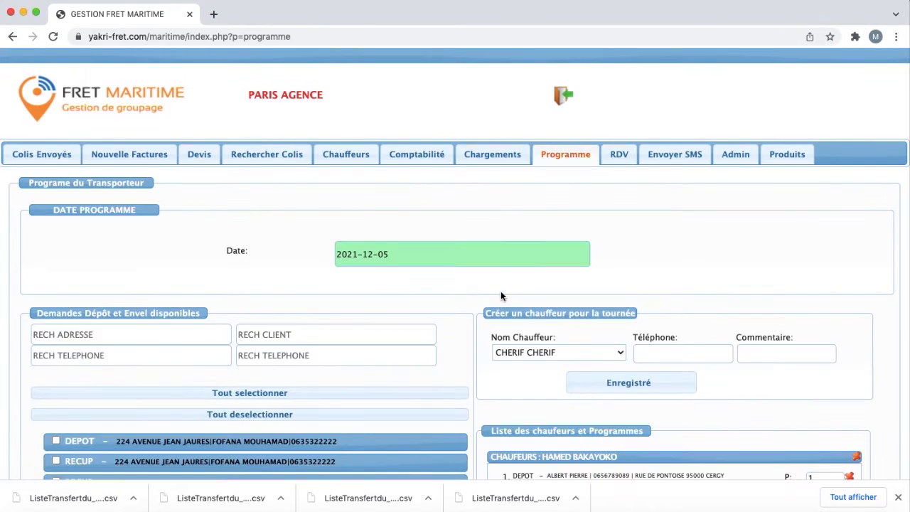
scroll(203, 379, "down", 3)
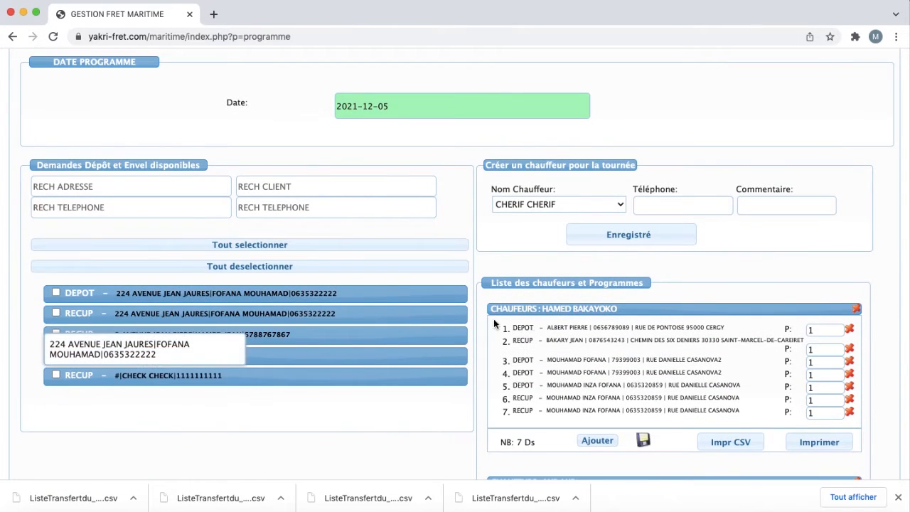
Step: Change the programme date to 2021-12-06 and check that its request and driver lists are empty
scroll(422, 229, "up", 2)
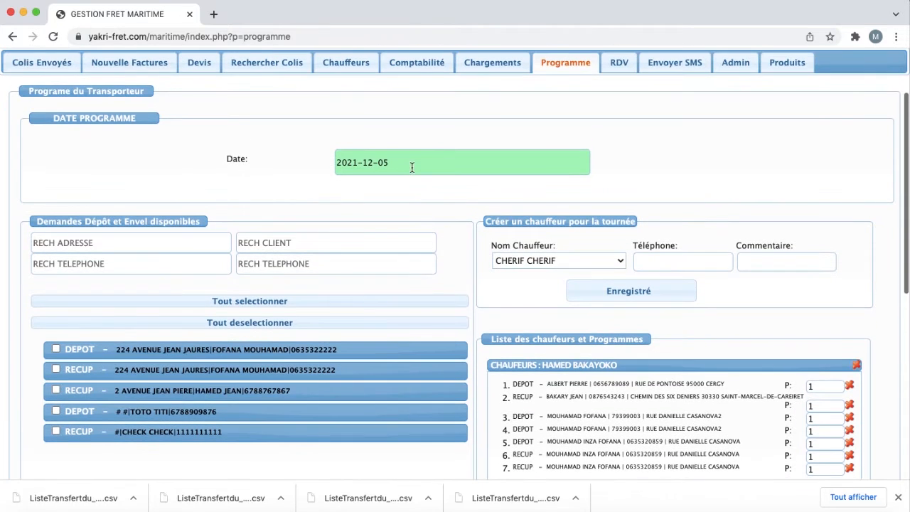
left_click(410, 167)
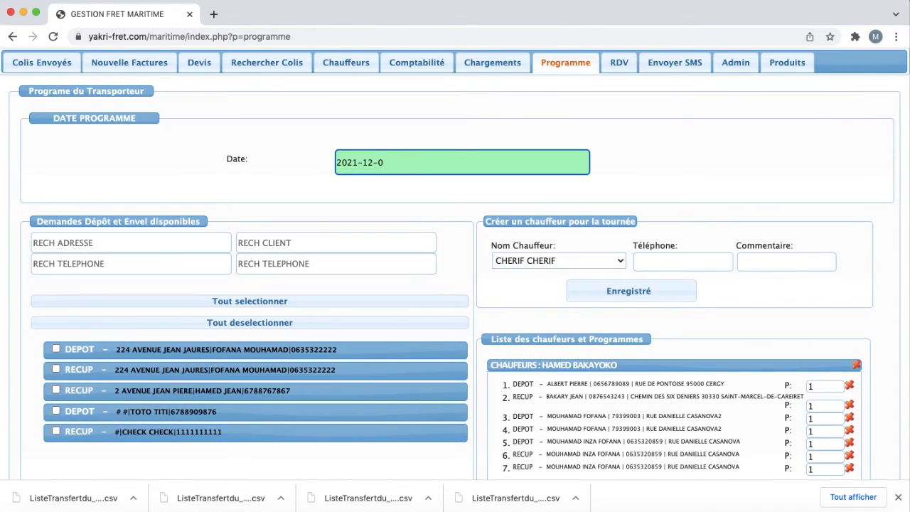
left_click(406, 181)
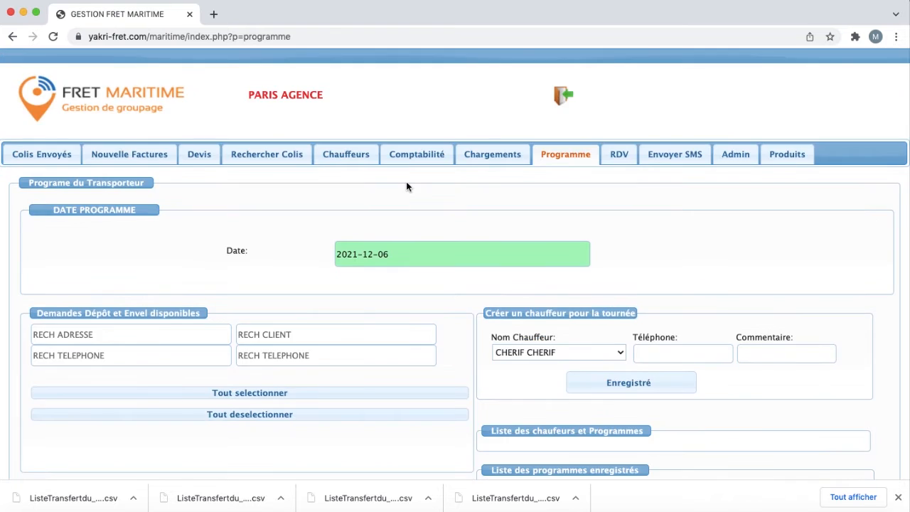
scroll(406, 181, "down", 1)
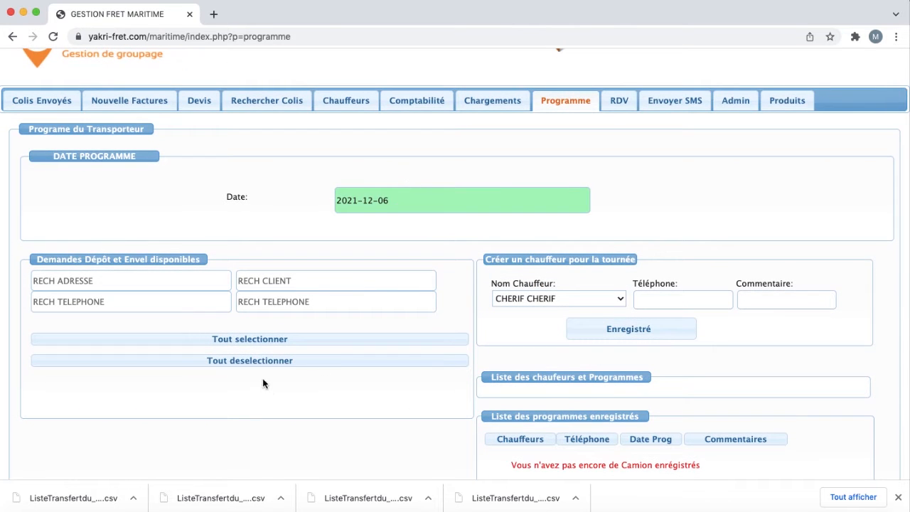
scroll(260, 378, "down", 2)
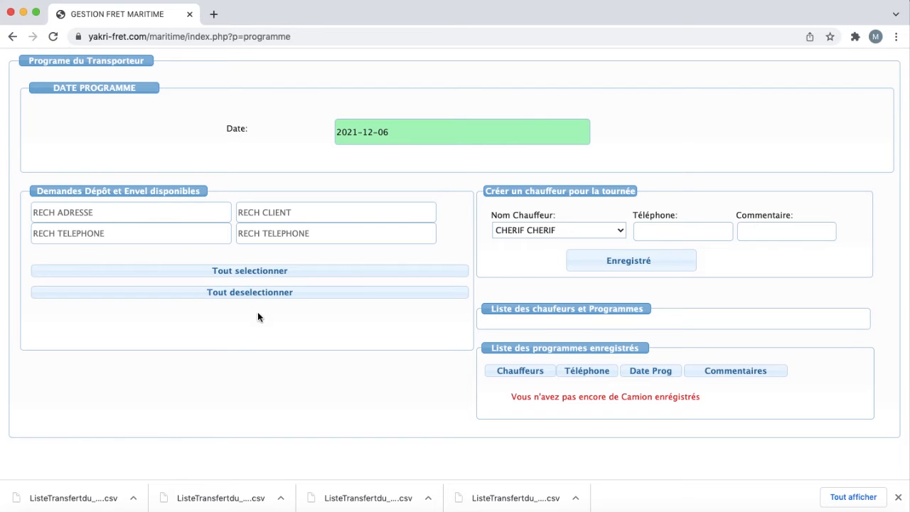
scroll(274, 306, "up", 4)
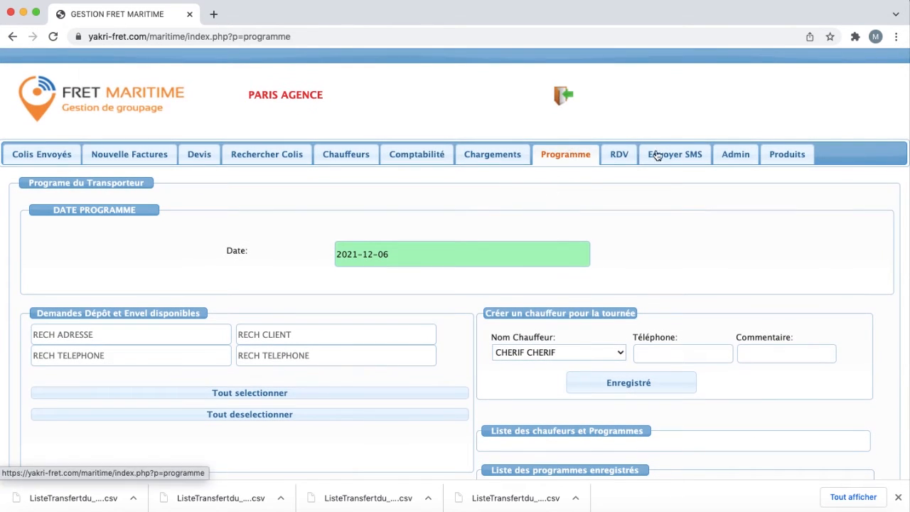
Step: Book a pickup for the rightmost prospect on 2021-12-06, 16H00–19H00, described 'recup 1 ca'
left_click(615, 155)
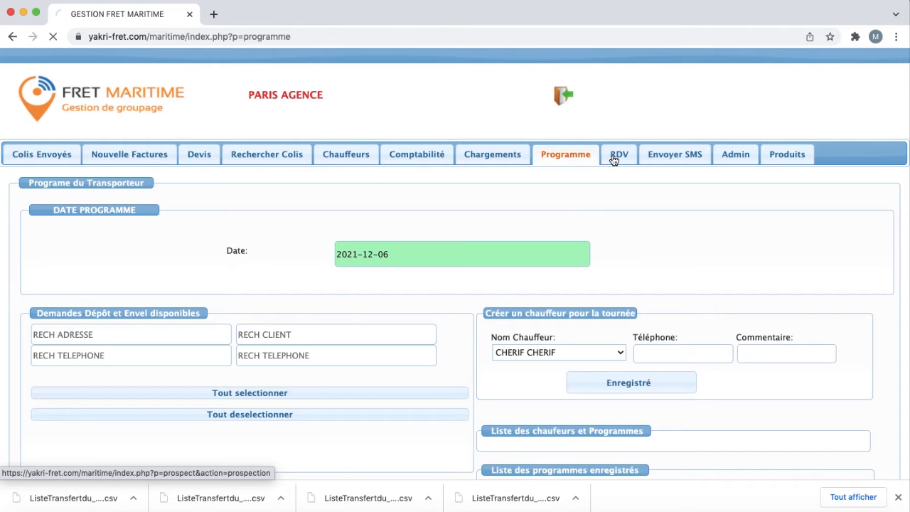
scroll(614, 160, "down", 7)
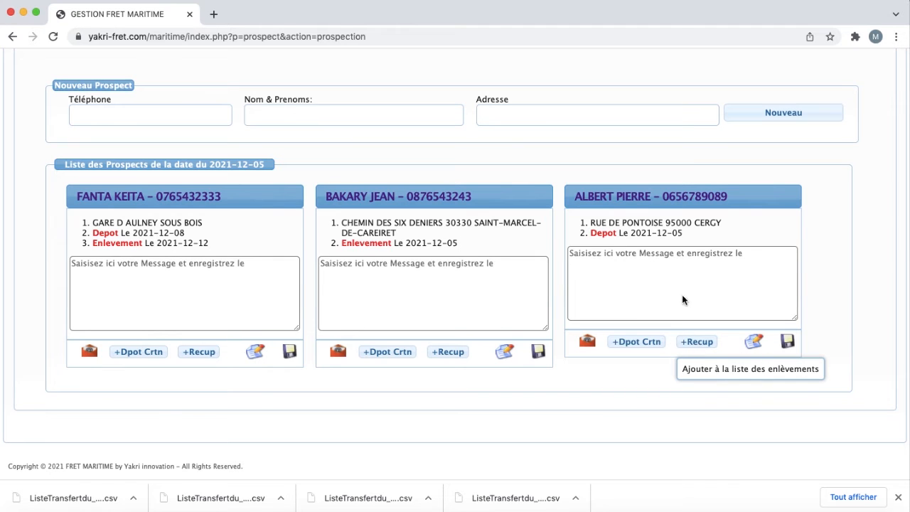
left_click(688, 341)
key("BackSpace")
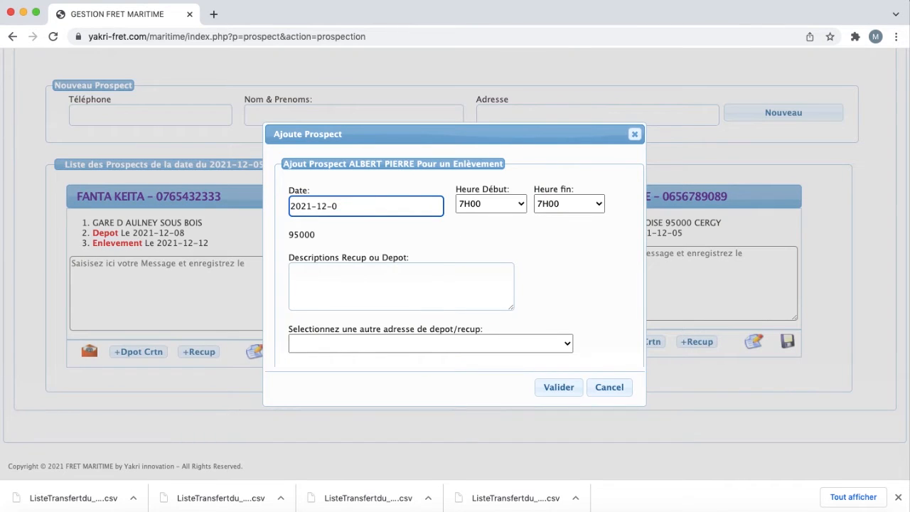
type("6")
left_click(488, 204)
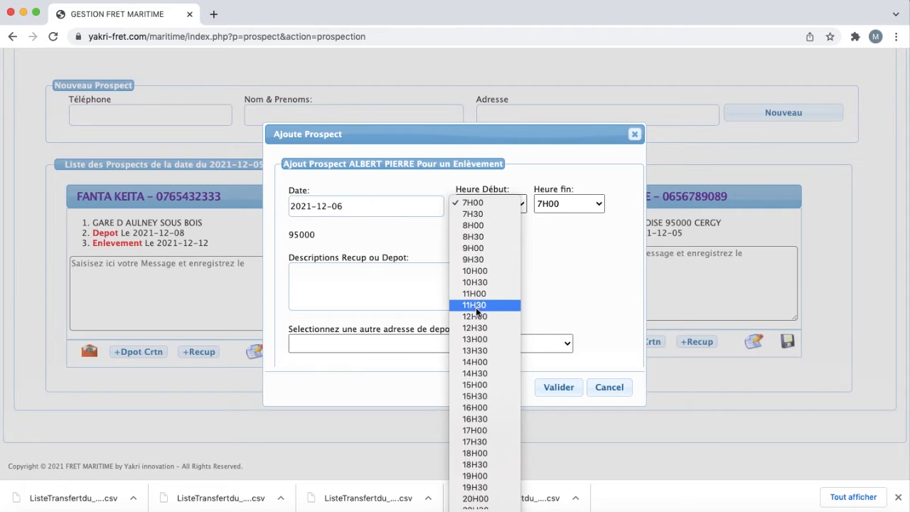
left_click(475, 407)
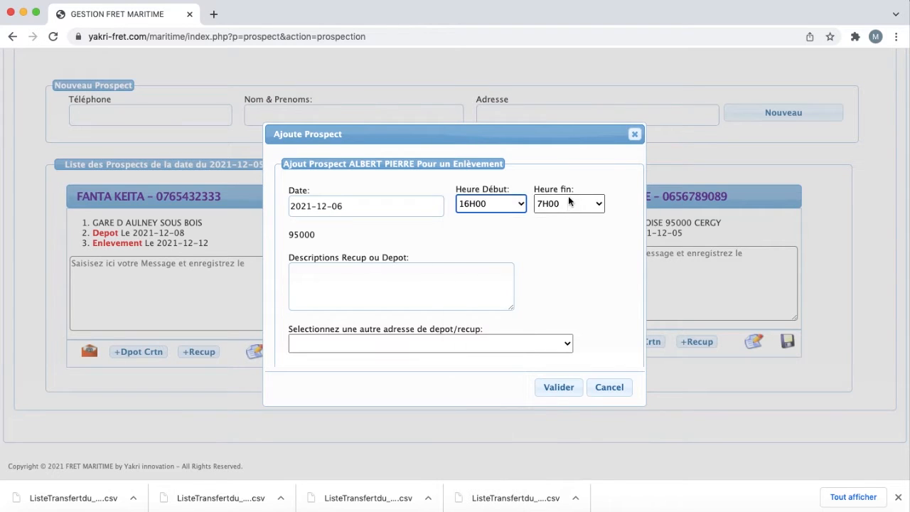
left_click(568, 199)
left_click(551, 476)
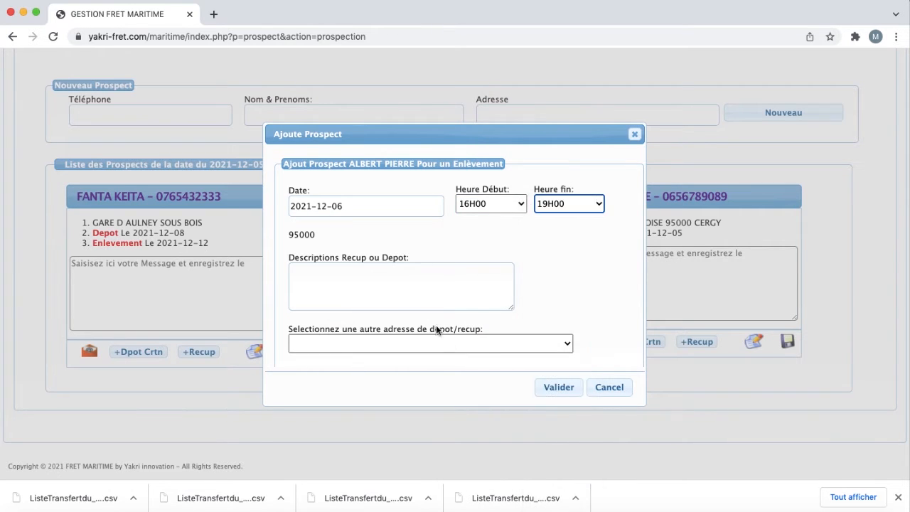
left_click(405, 284)
type("recup ")
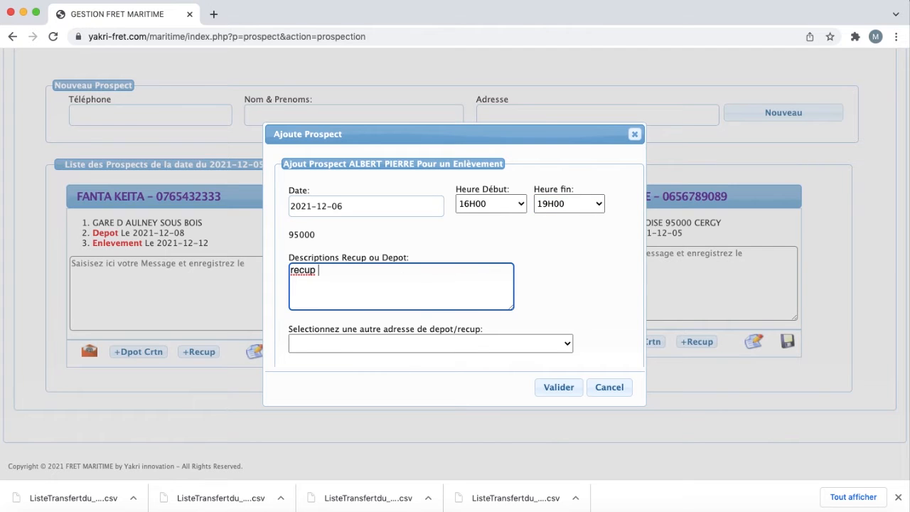
type("1 carton")
left_click(556, 386)
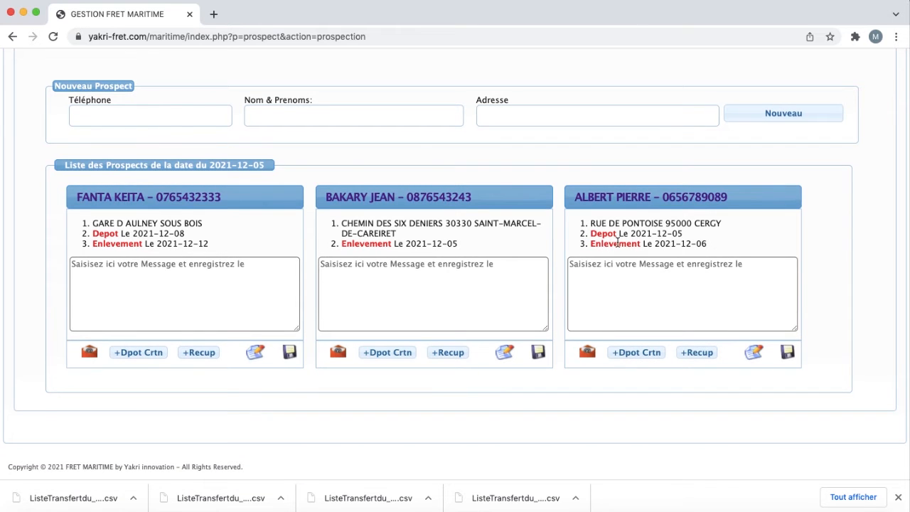
scroll(692, 252, "up", 5)
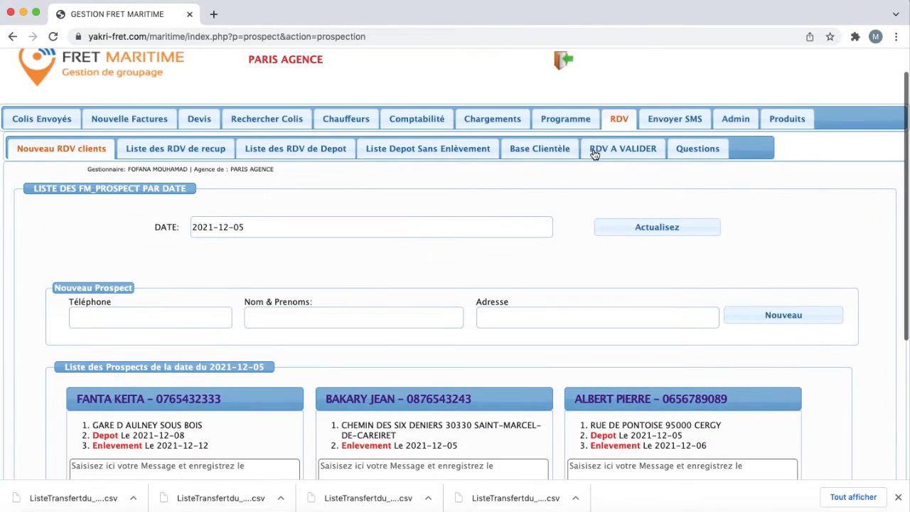
Step: Load the 2021-12-06 programme and create a tour for the second driver
left_click(575, 122)
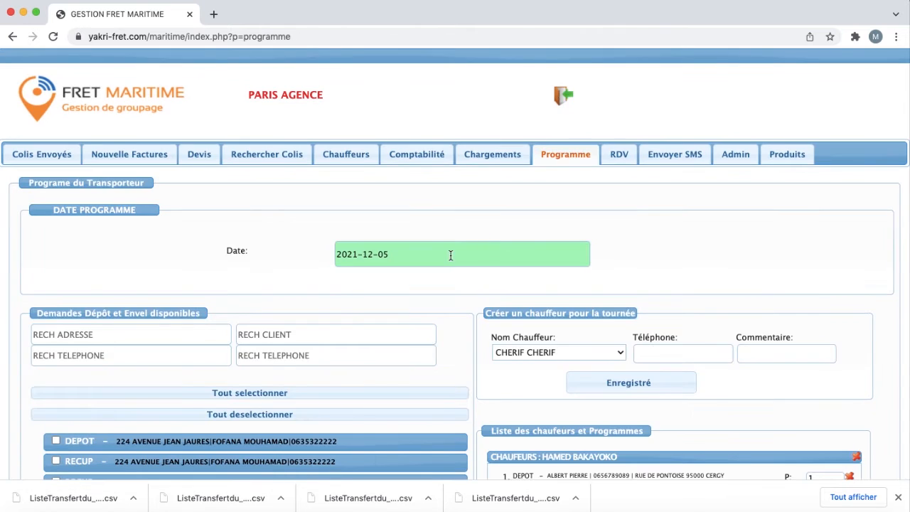
left_click(438, 262)
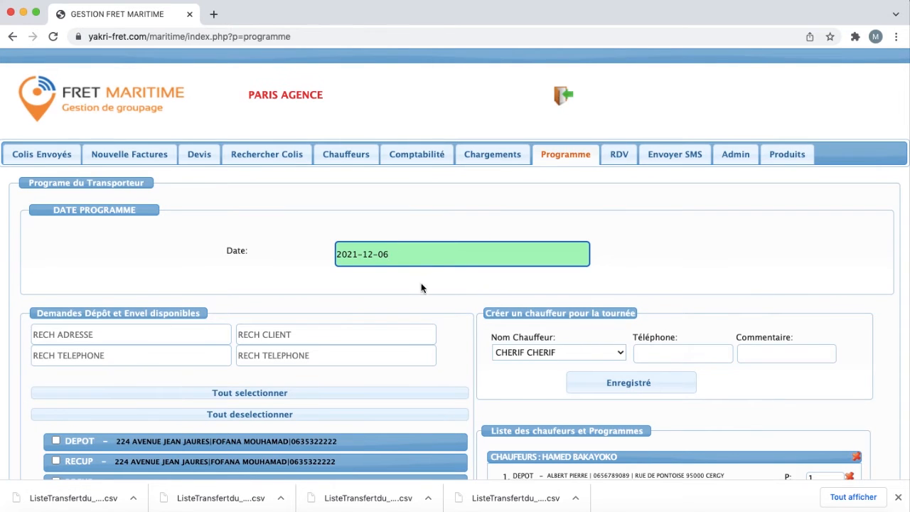
left_click(424, 287)
scroll(119, 358, "down", 3)
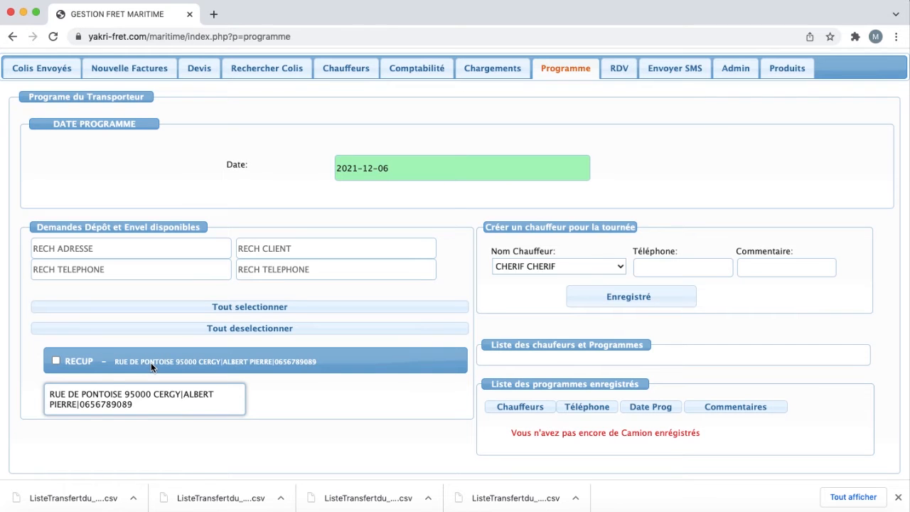
left_click(528, 266)
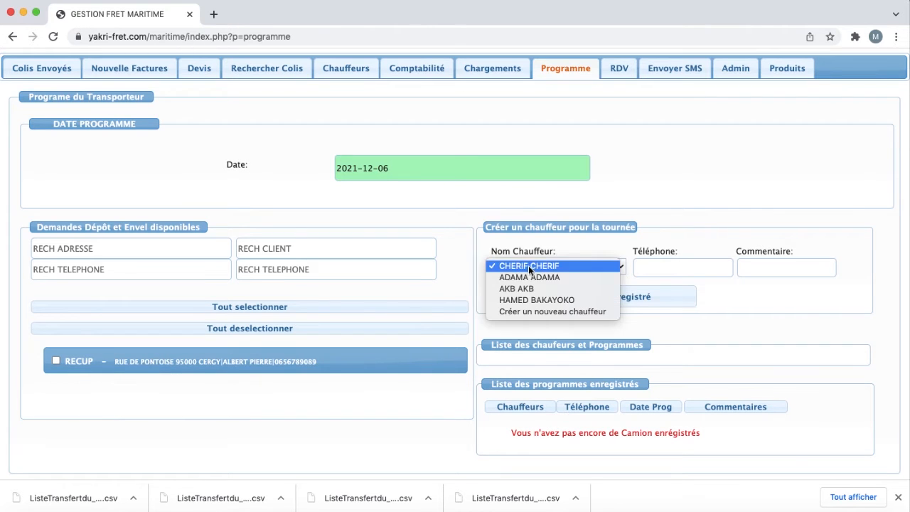
left_click(533, 277)
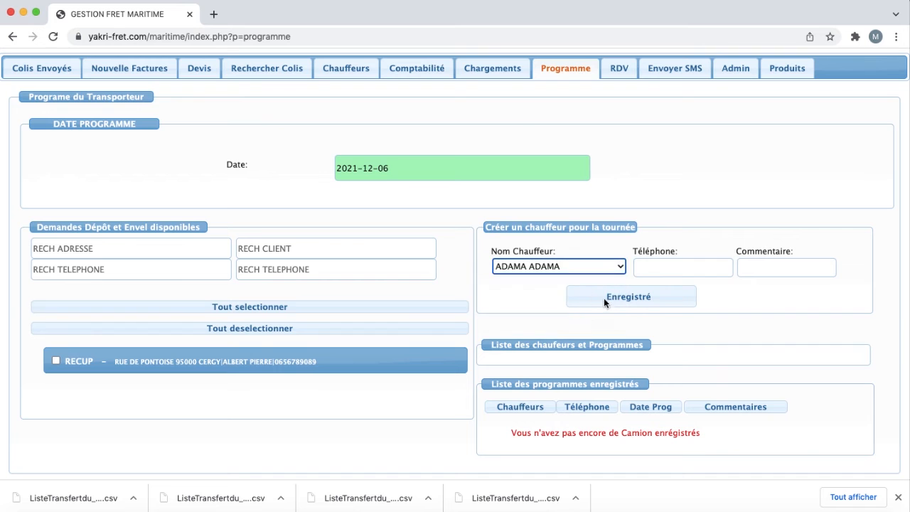
left_click(609, 300)
Step: Add the pending RECUP pickup request to that driver's tour
scroll(610, 300, "down", 3)
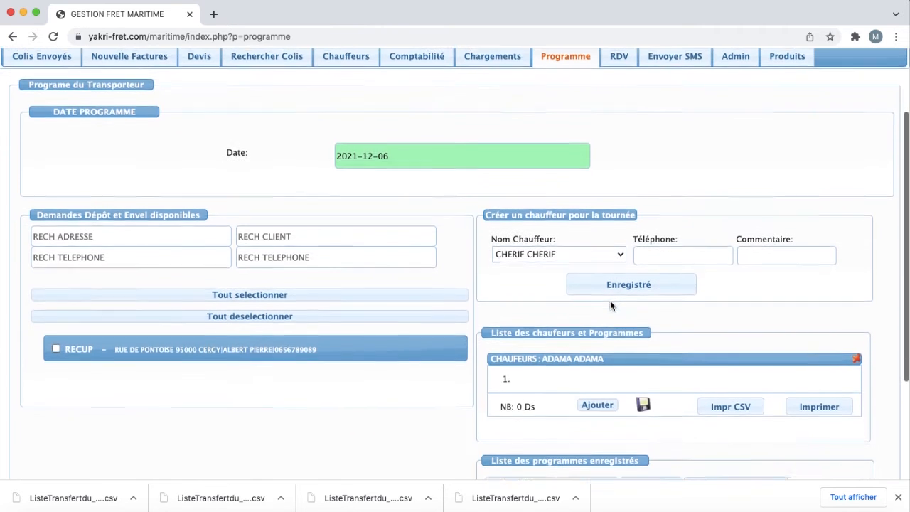
left_click(56, 346)
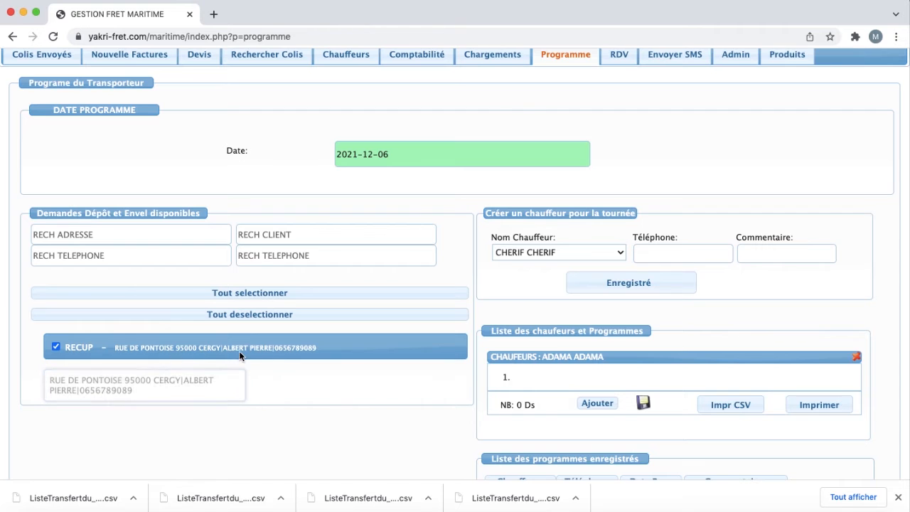
left_click(596, 402)
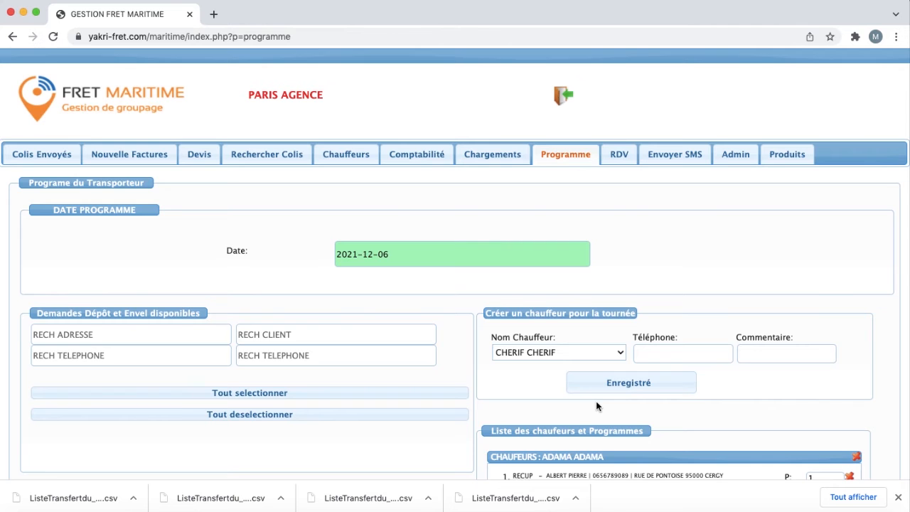
scroll(595, 406, "down", 2)
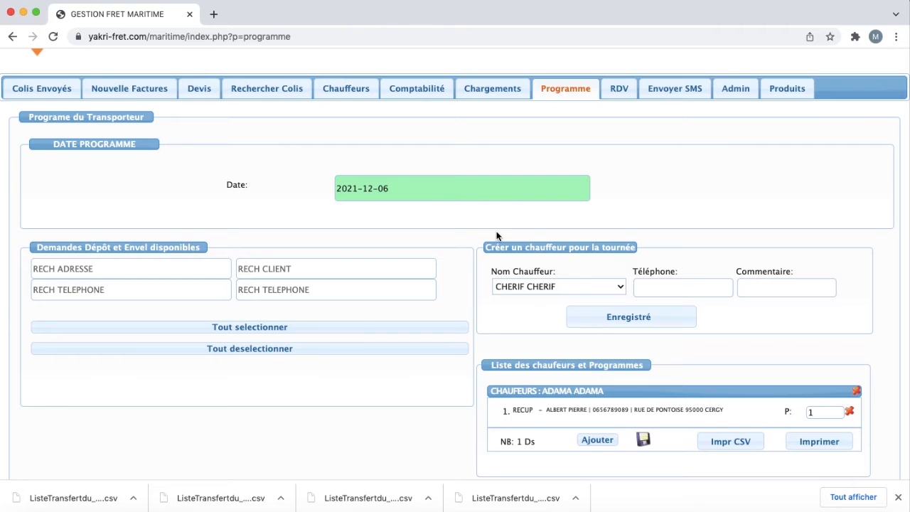
scroll(575, 282, "down", 3)
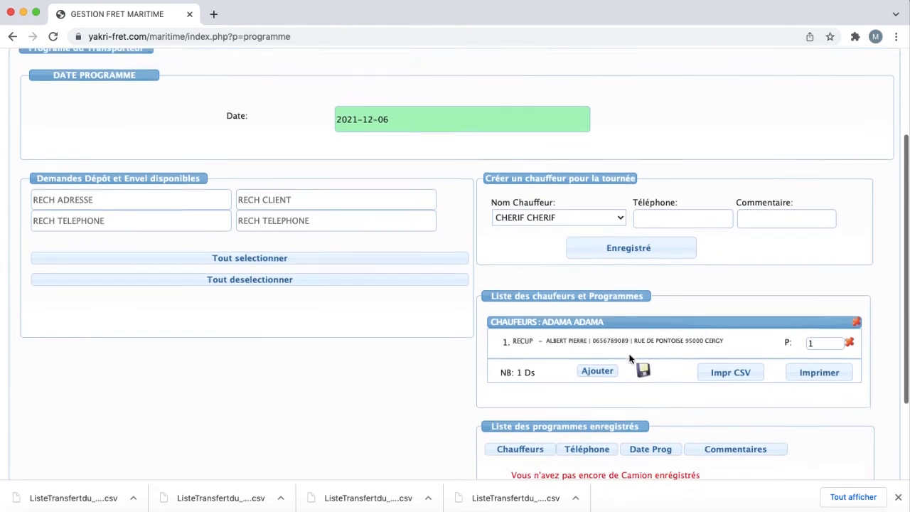
scroll(629, 359, "up", 1)
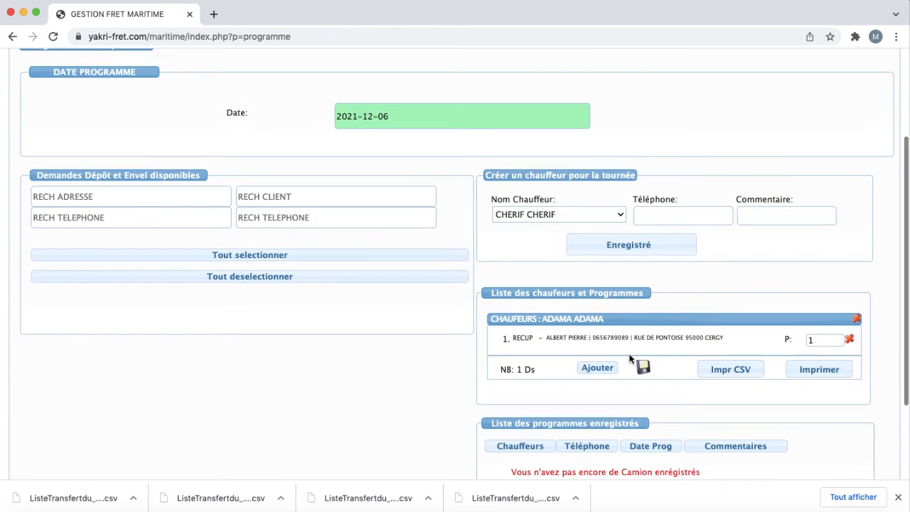
Step: Print the driver's programme to PDF, check the 16:00–19:00 pickup, and close both Preview sheets
left_click(824, 375)
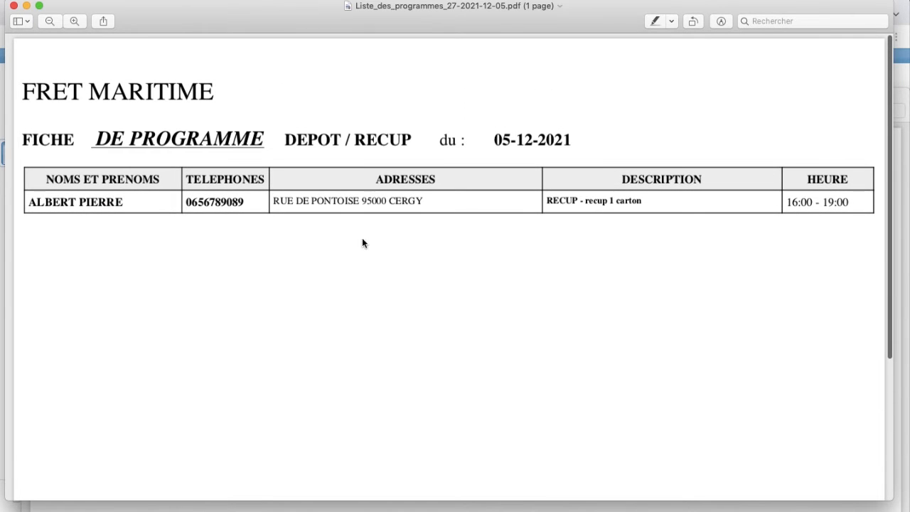
left_click(14, 6)
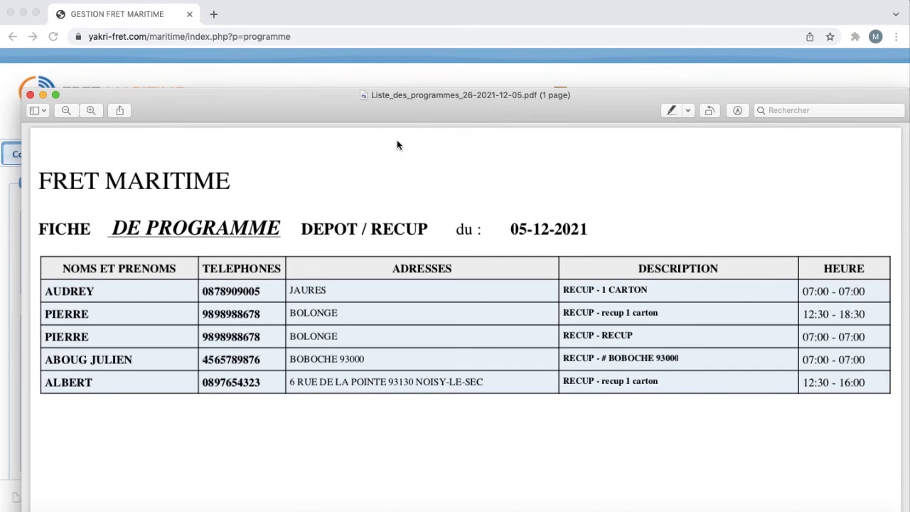
left_click(30, 95)
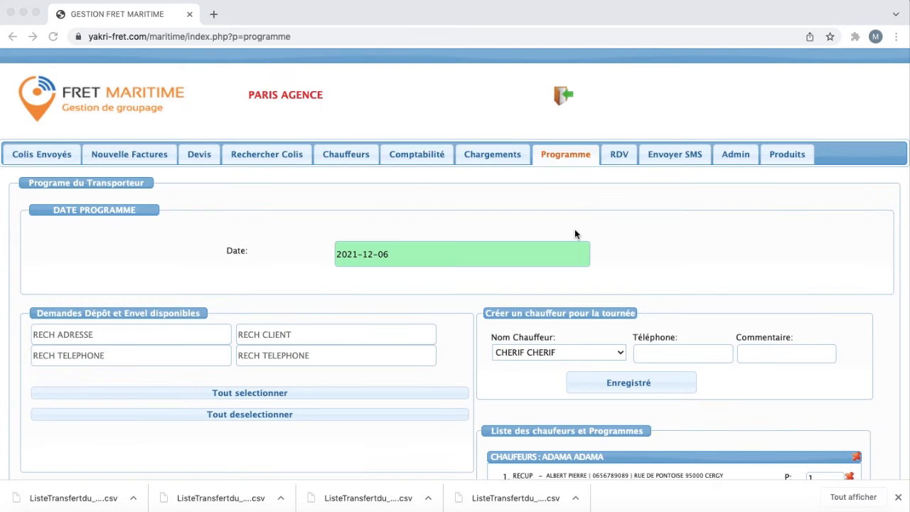
Step: Look over the 2021-12-06 programme's single-pickup tour and click into the Date field
scroll(617, 261, "down", 2)
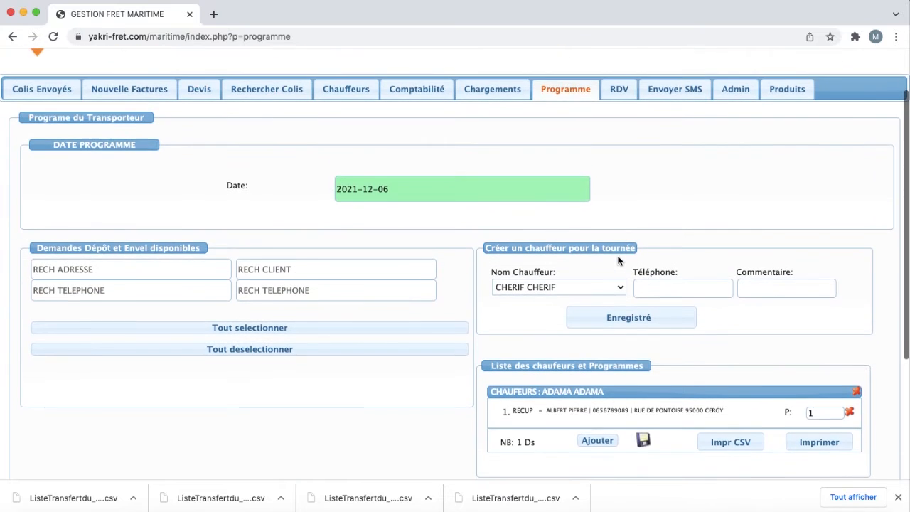
scroll(618, 261, "down", 1)
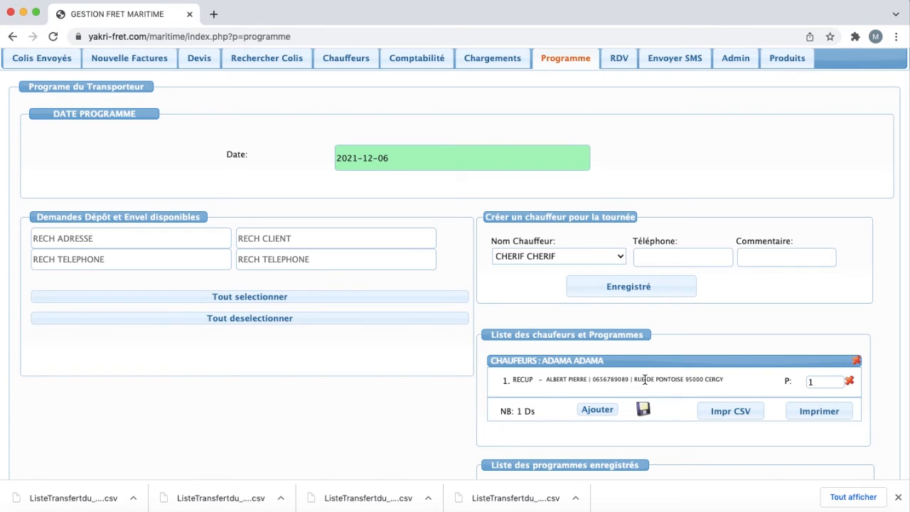
scroll(643, 379, "up", 2)
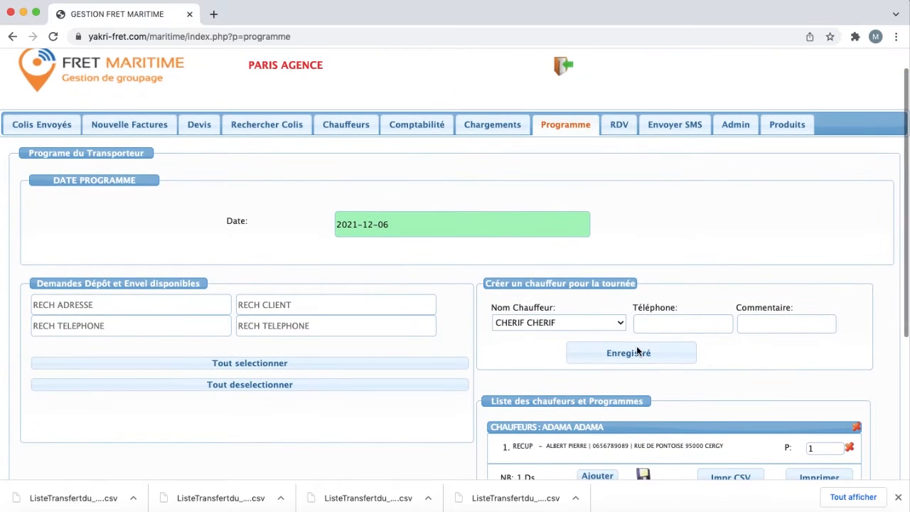
scroll(636, 349, "down", 3)
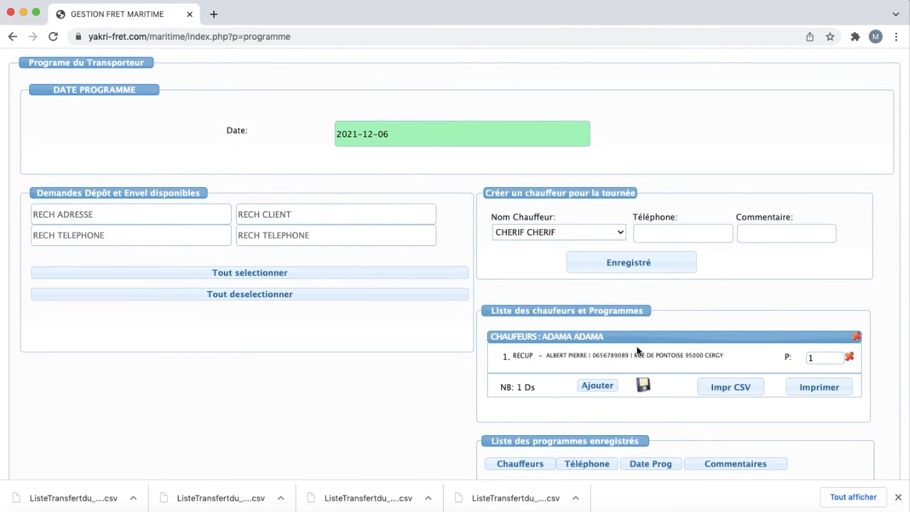
scroll(636, 351, "down", 2)
scroll(636, 346, "up", 6)
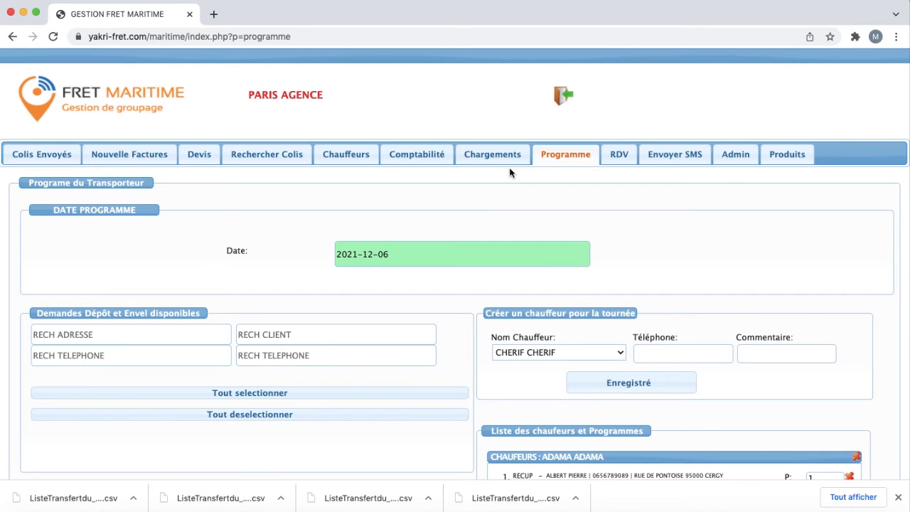
left_click(428, 258)
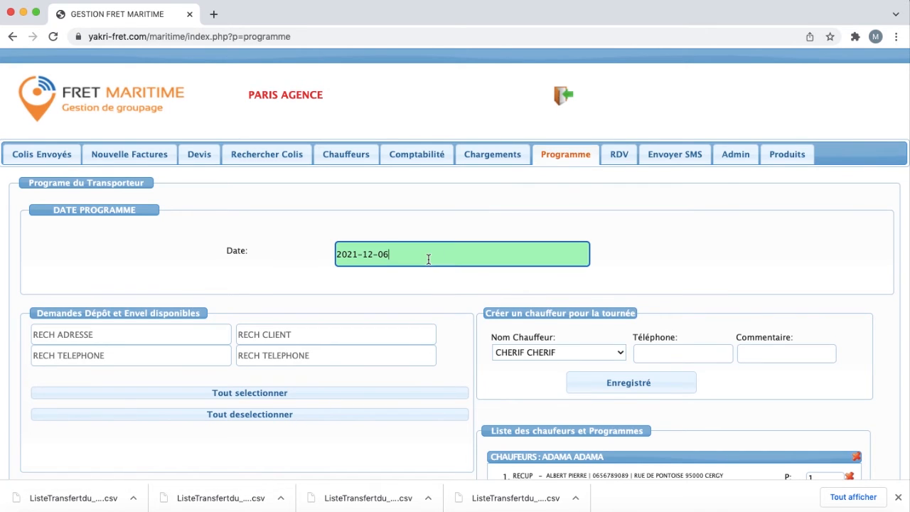
Step: Load the 2021-12-05 programme and save the first driver's seven-entry round, confirming with Oui
key("Return")
scroll(428, 259, "down", 1)
scroll(597, 324, "down", 4)
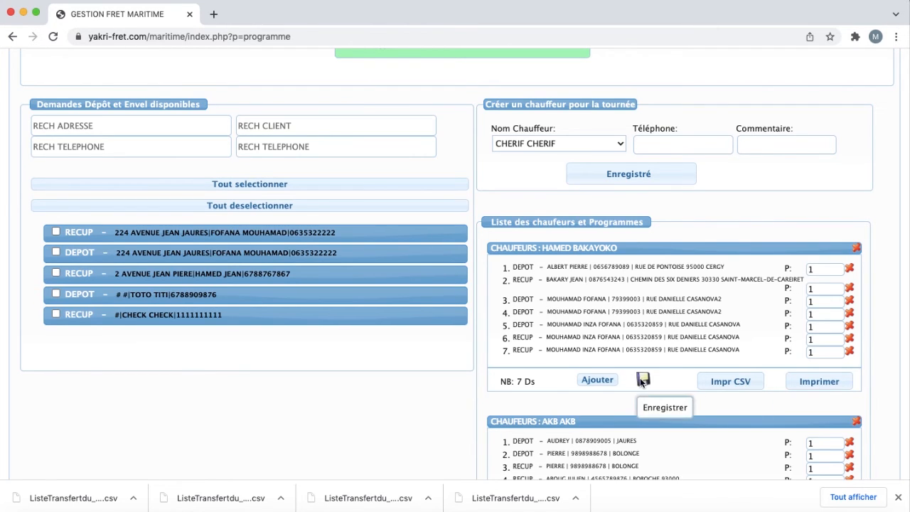
left_click(642, 380)
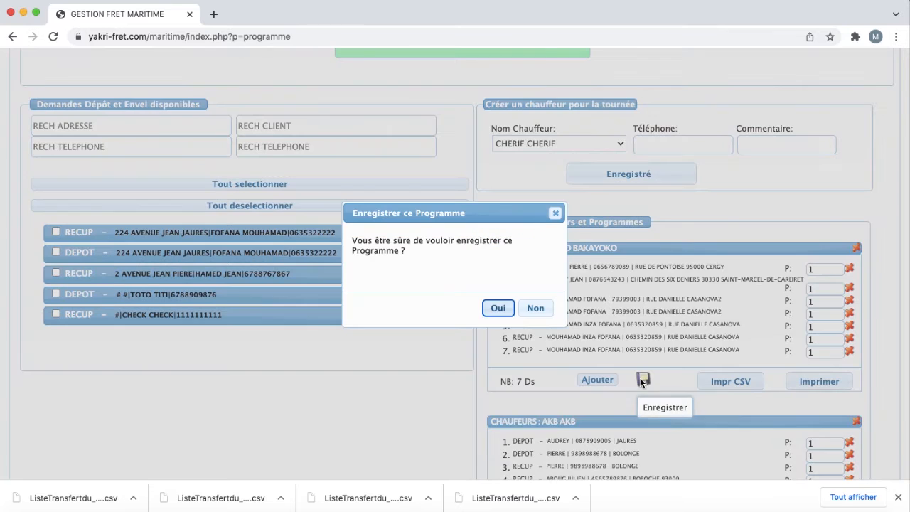
left_click(500, 311)
scroll(556, 339, "down", 4)
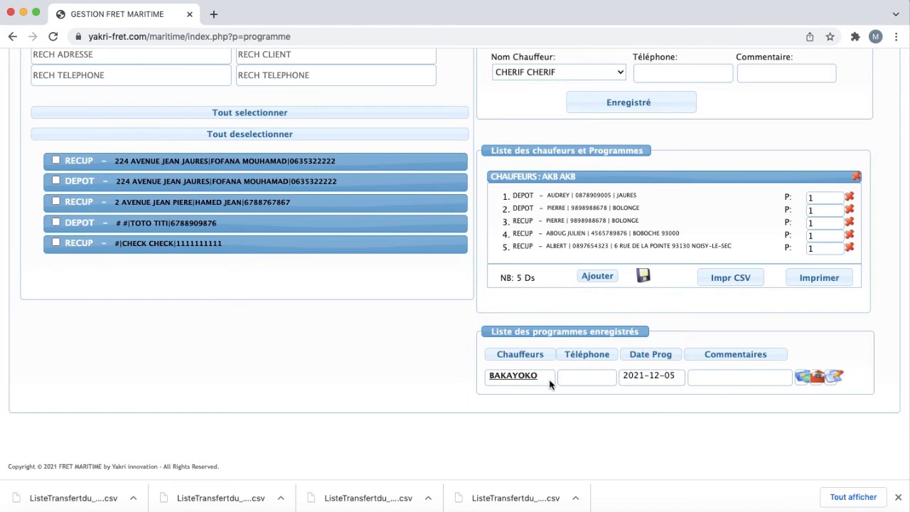
left_click(821, 380)
scroll(588, 351, "down", 5)
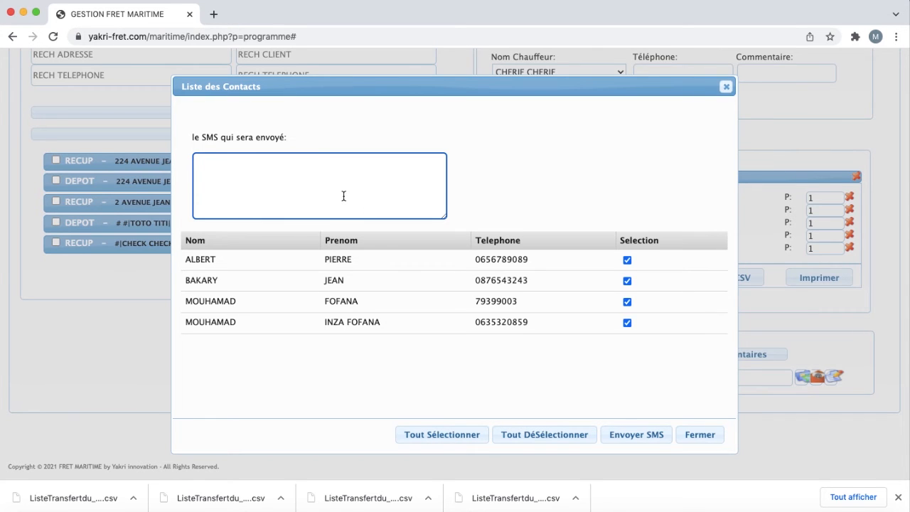
type("bonjour le chau")
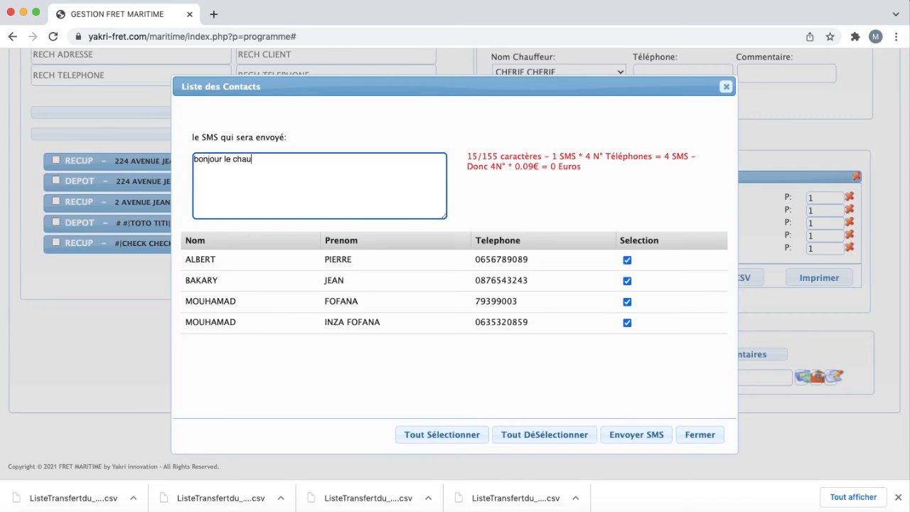
type("ffeur passera aujour")
left_click(612, 419)
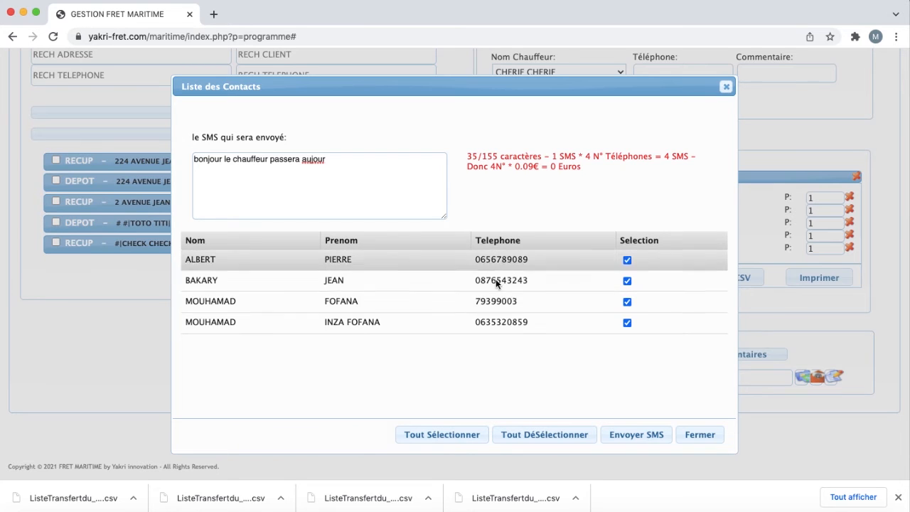
left_click(726, 86)
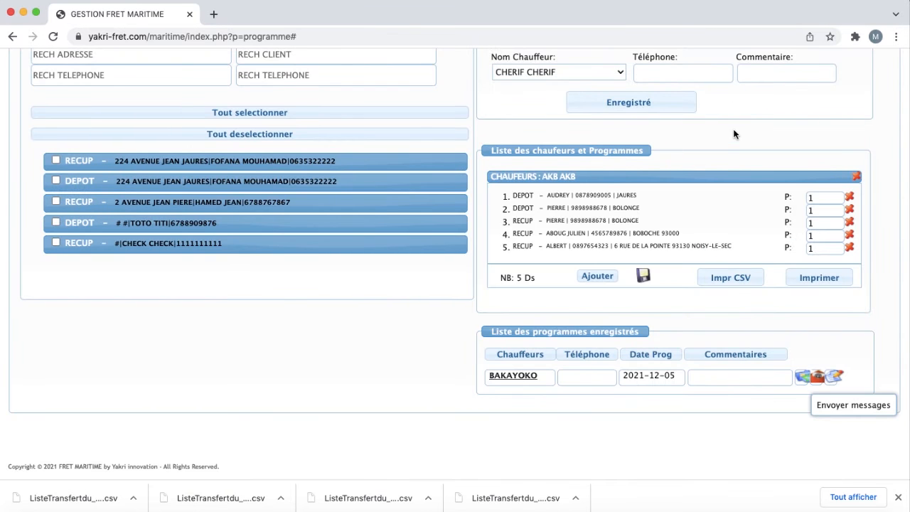
scroll(734, 134, "up", 8)
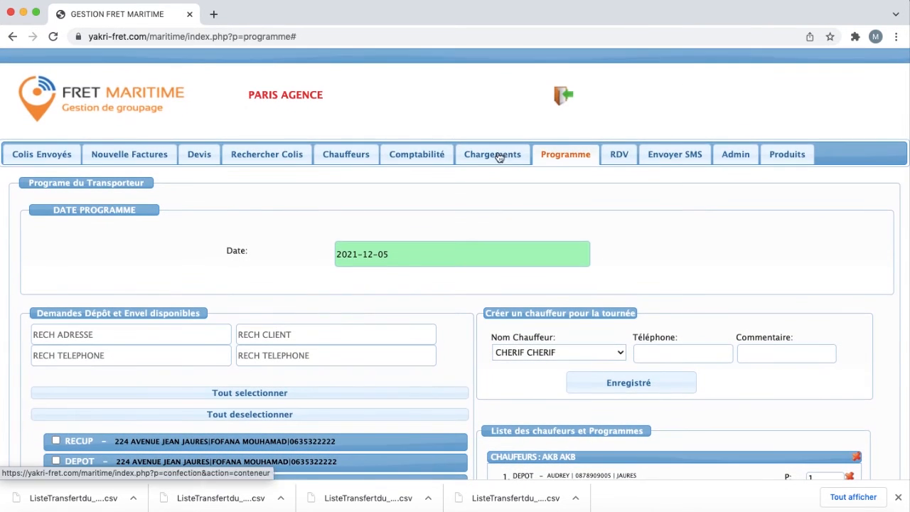
left_click(614, 159)
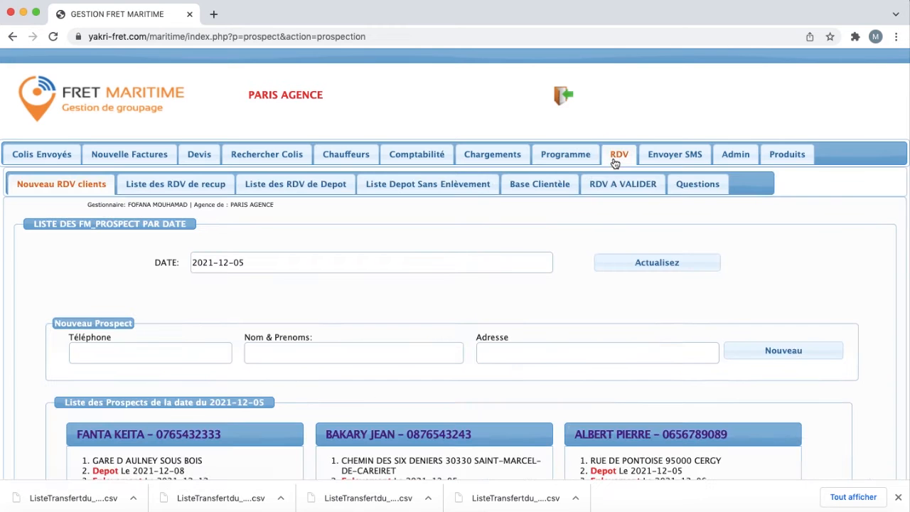
scroll(611, 195, "down", 5)
scroll(600, 255, "up", 2)
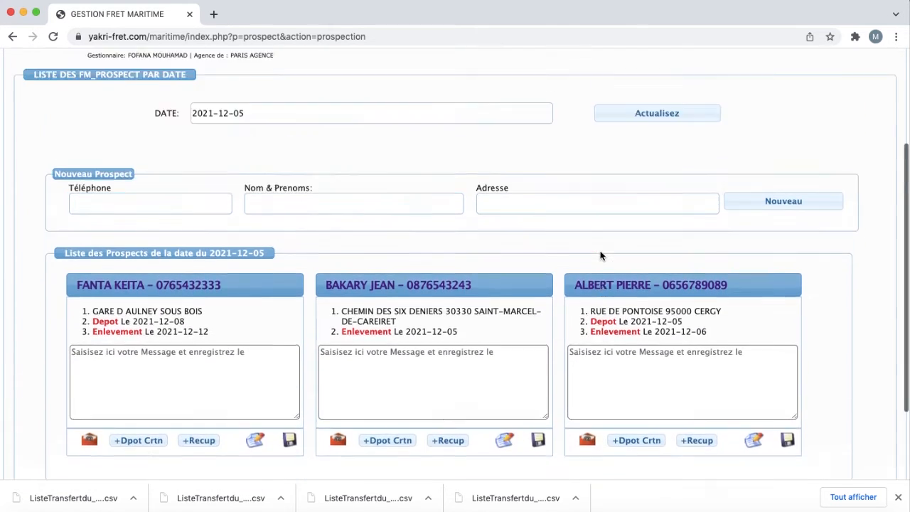
scroll(600, 255, "up", 3)
left_click(578, 159)
scroll(516, 233, "down", 3)
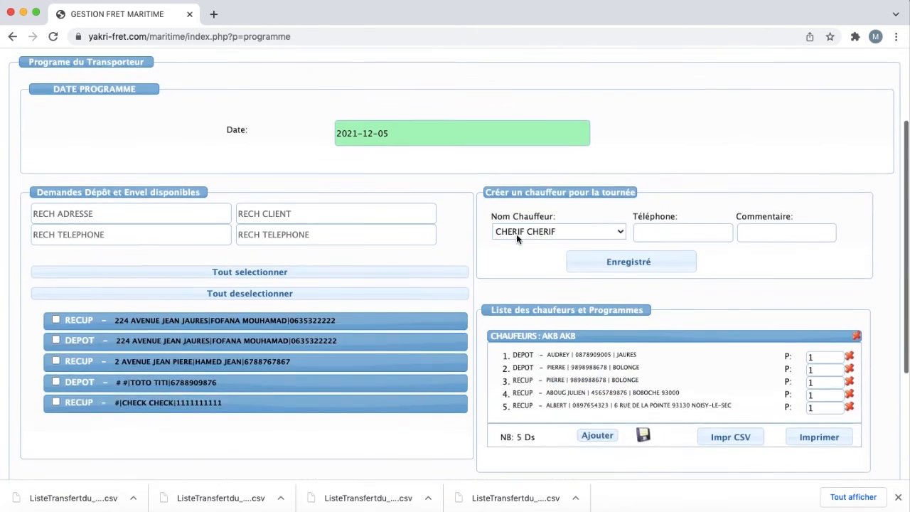
scroll(484, 370, "down", 5)
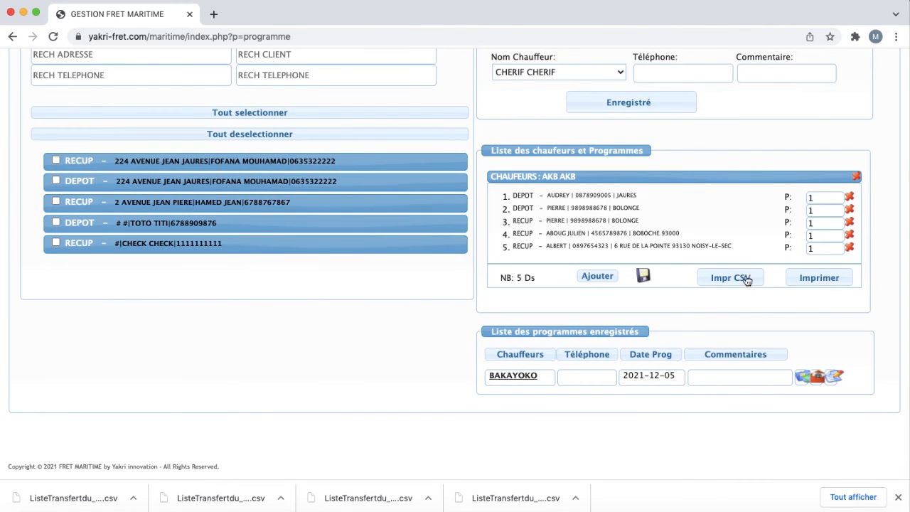
scroll(746, 280, "up", 2)
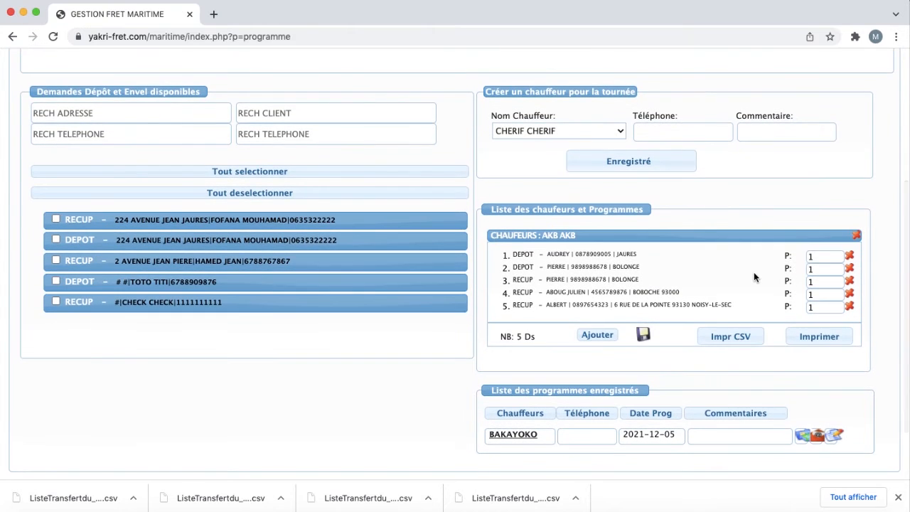
scroll(753, 271, "right", 1)
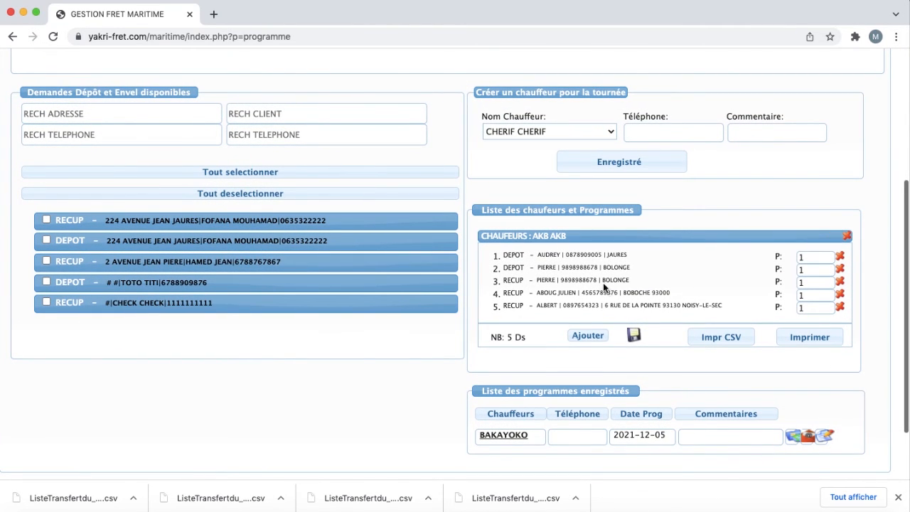
scroll(610, 297, "up", 3)
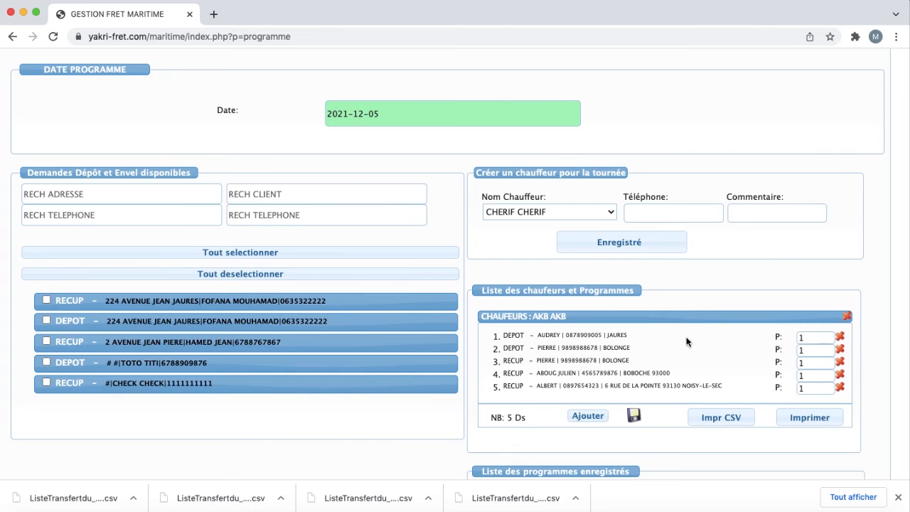
scroll(632, 306, "up", 5)
scroll(634, 333, "down", 1)
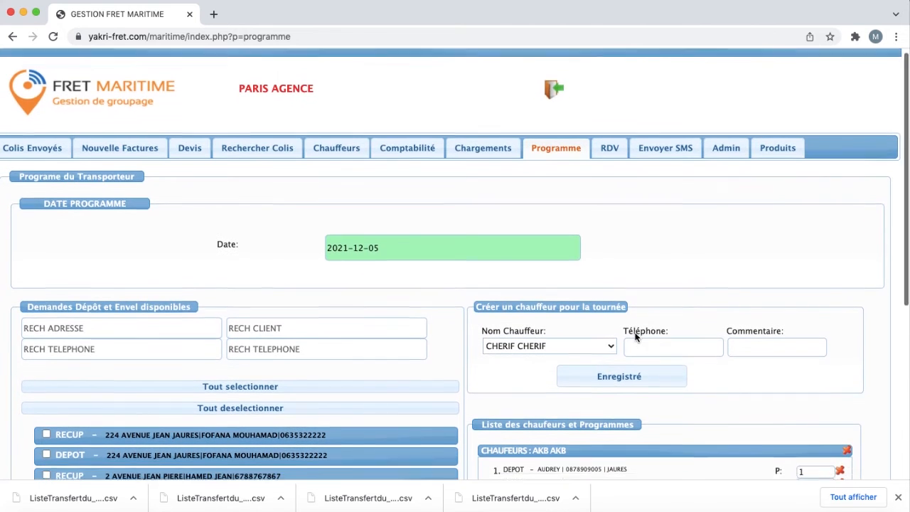
Step: Open RDV and view the Base Clientèle list of prospects
left_click(606, 156)
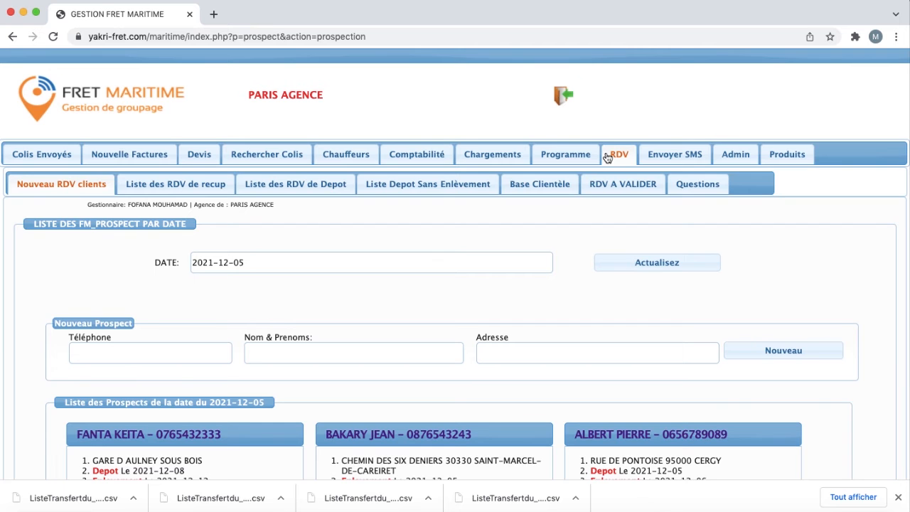
scroll(187, 367, "down", 4)
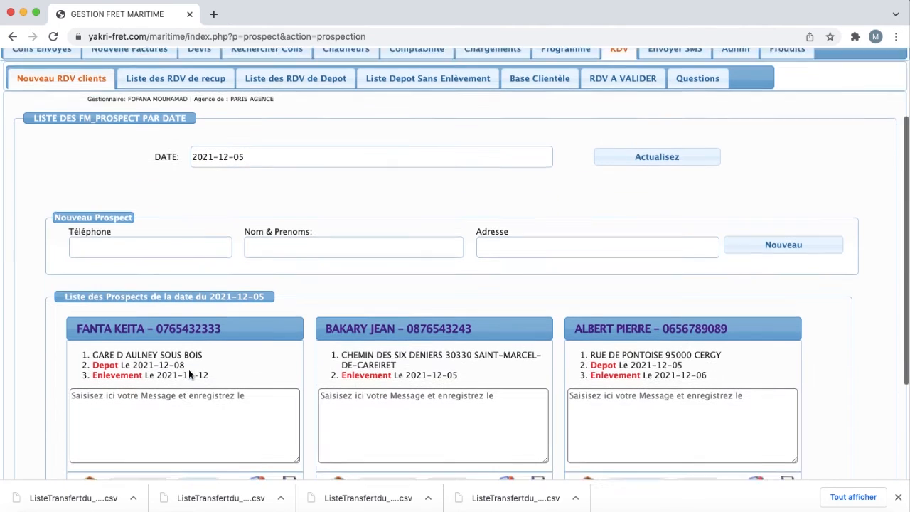
scroll(234, 270, "up", 4)
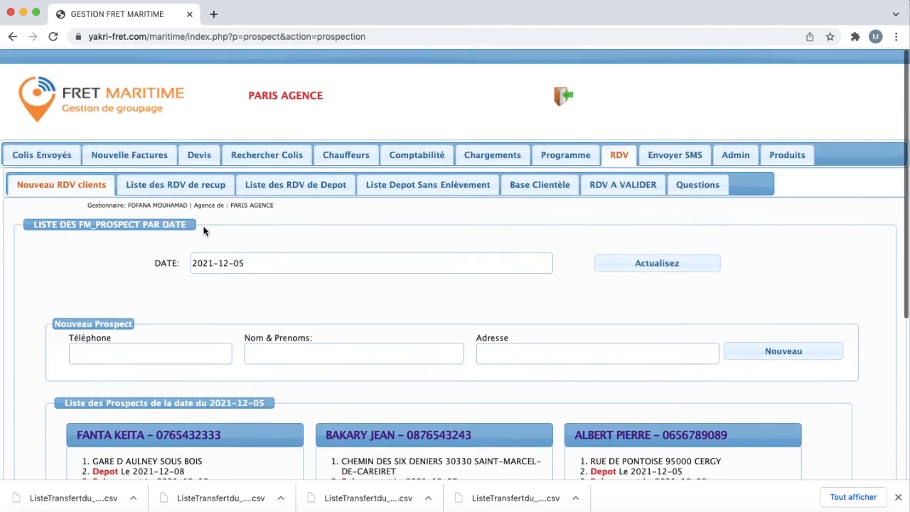
scroll(285, 329, "down", 2)
scroll(286, 329, "up", 2)
left_click(550, 188)
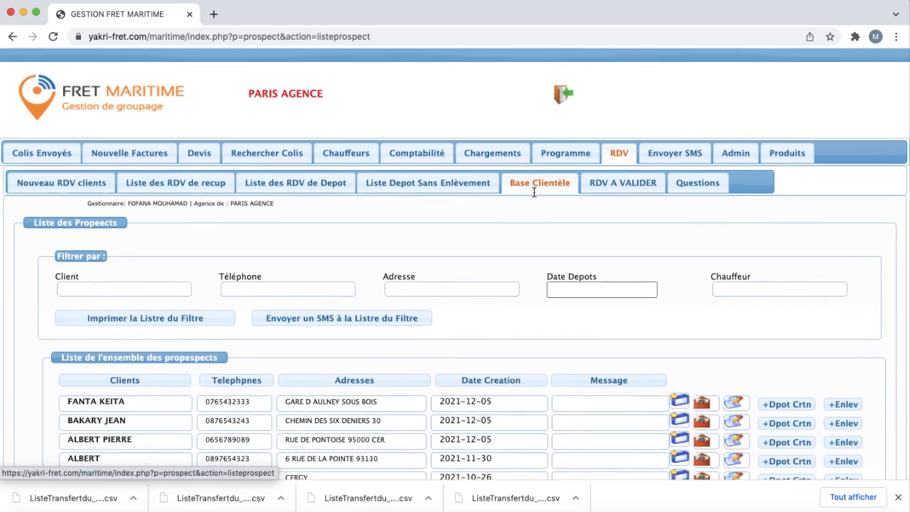
scroll(533, 190, "down", 1)
scroll(533, 191, "up", 1)
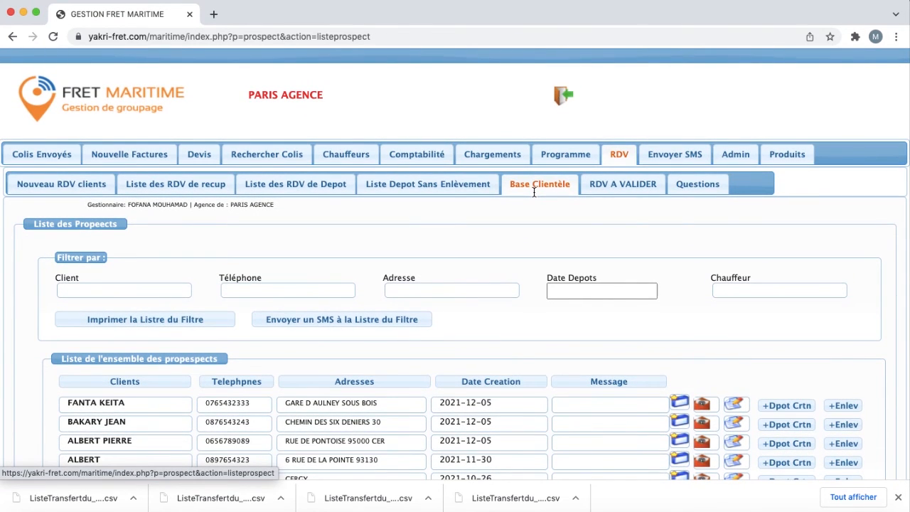
Step: Return to Nouveau RDV clients, then reopen the Base Clientèle list of five prospects
left_click(71, 187)
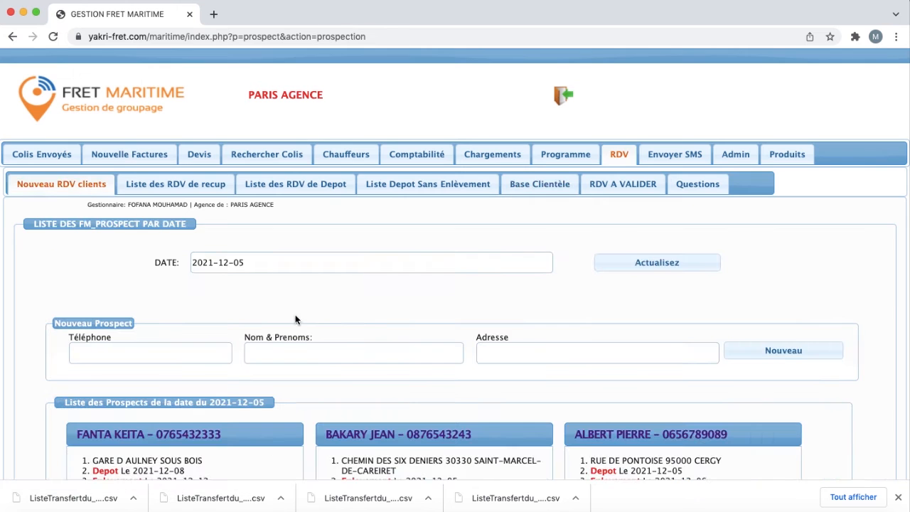
scroll(295, 319, "down", 6)
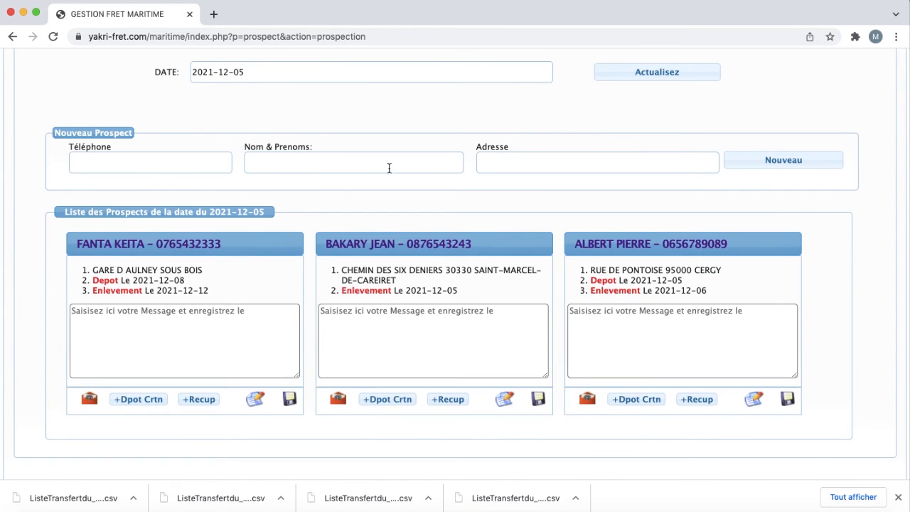
scroll(391, 168, "up", 6)
left_click(557, 188)
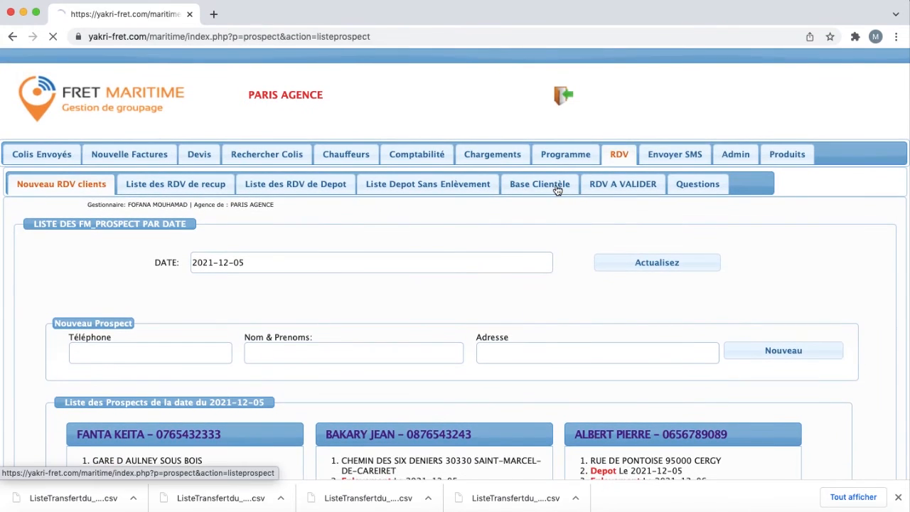
scroll(565, 226, "down", 3)
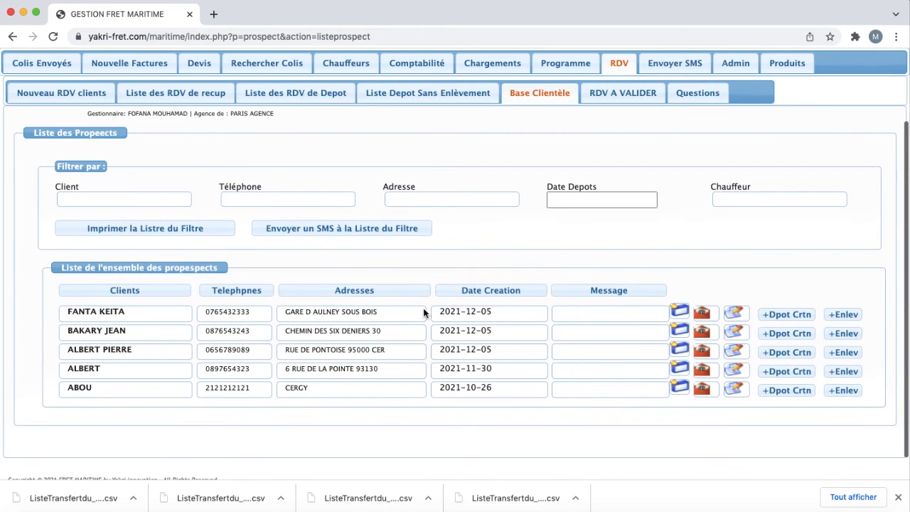
Step: Book a pickup for the last listed prospect on 2021-12-06, ending 10H30, described 'recup'
left_click(843, 389)
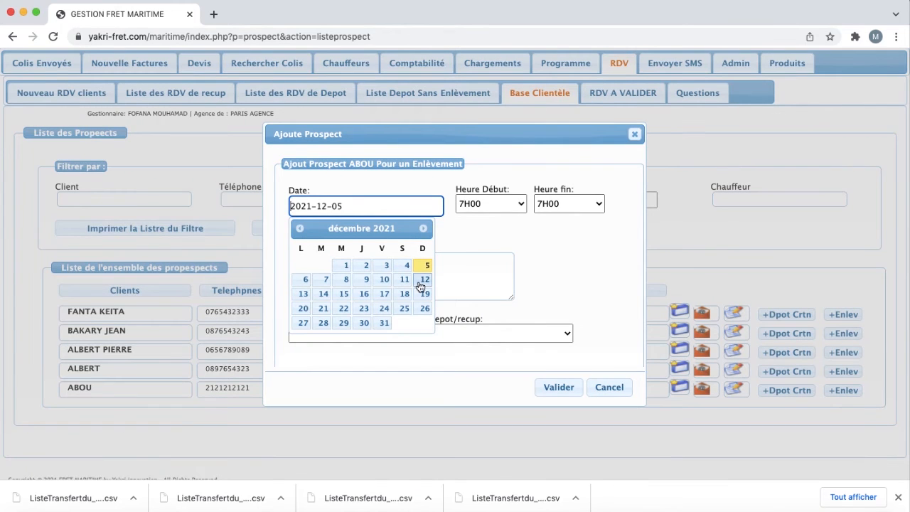
left_click(315, 284)
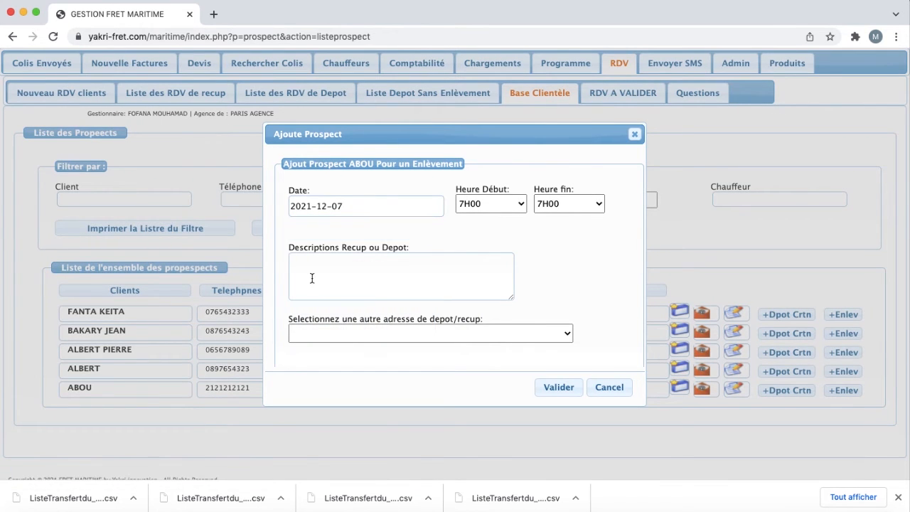
left_click(379, 202)
left_click(306, 280)
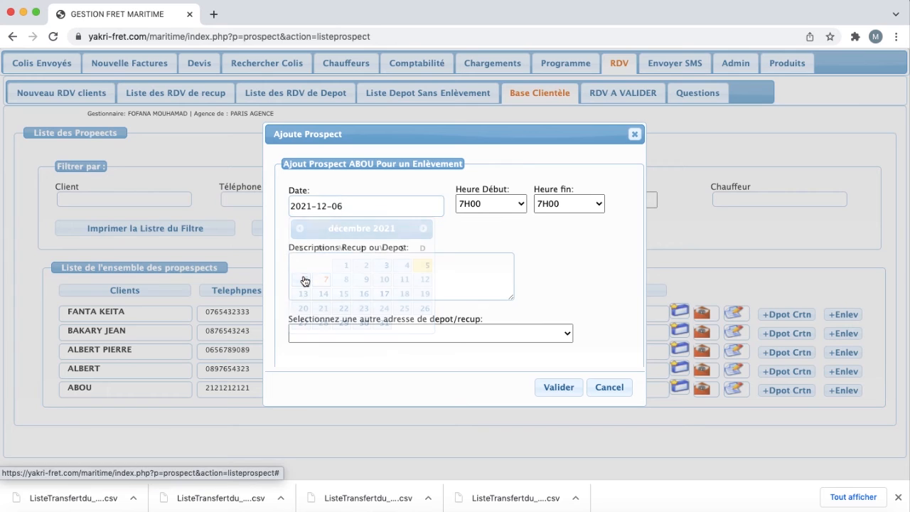
left_click(569, 204)
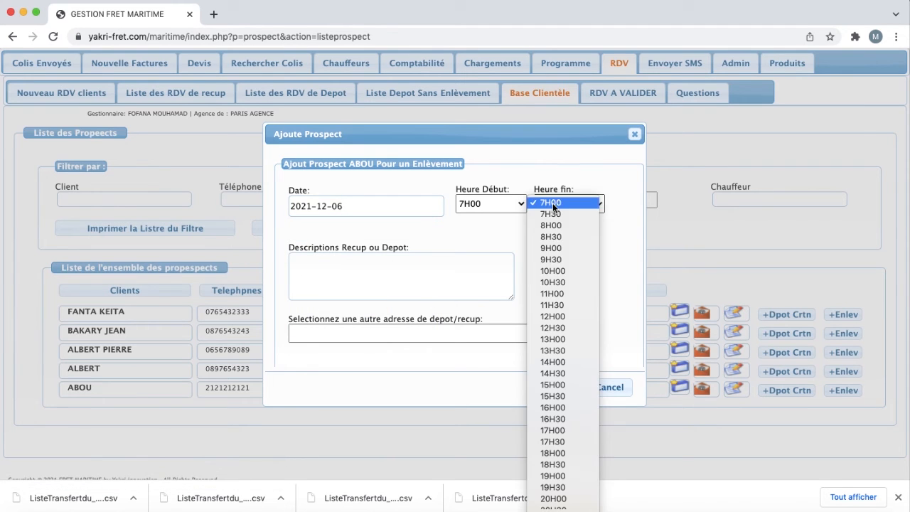
left_click(564, 286)
left_click(391, 282)
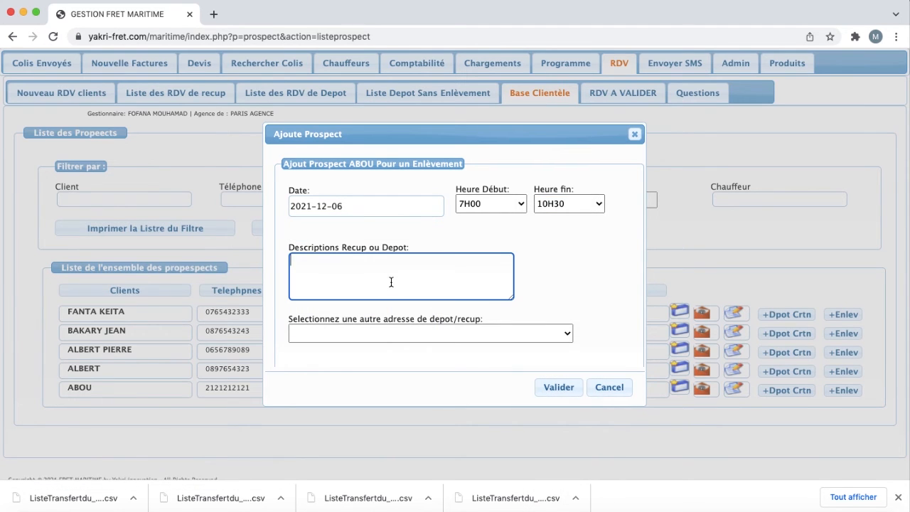
type("recup 1 carton")
left_click(545, 386)
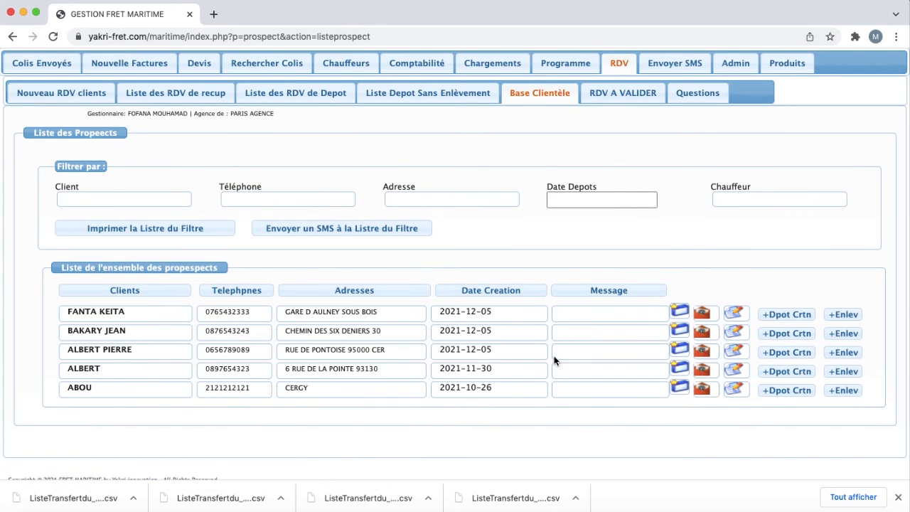
Step: Return to the Nouveau RDV clients page showing three prospect cards
scroll(554, 356, "up", 1)
left_click(83, 133)
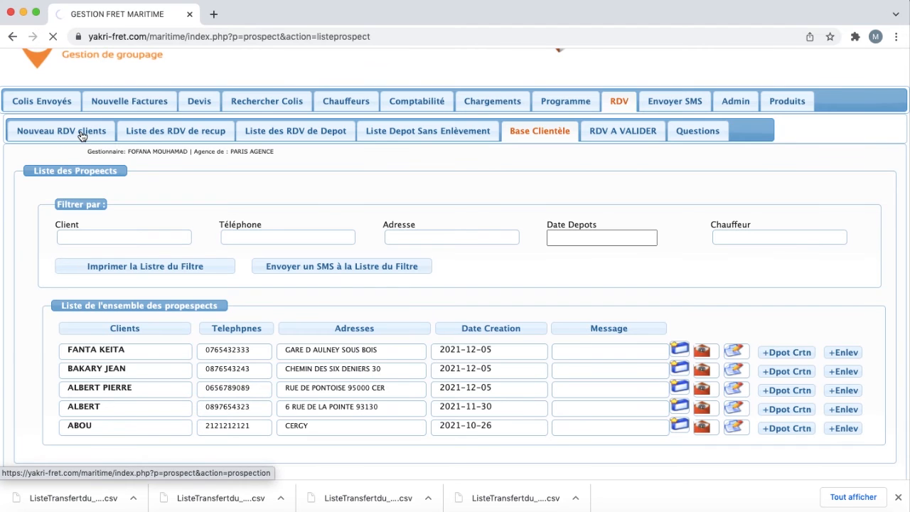
scroll(213, 249, "down", 5)
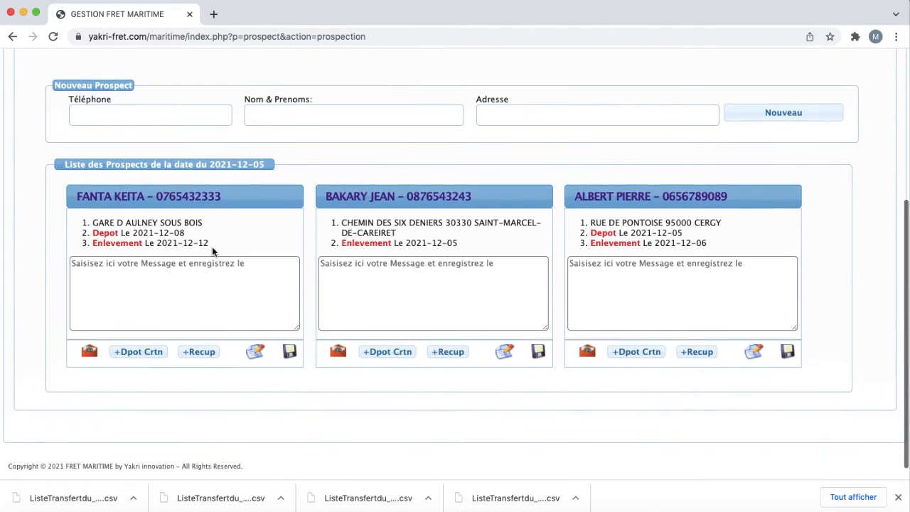
scroll(502, 284, "up", 5)
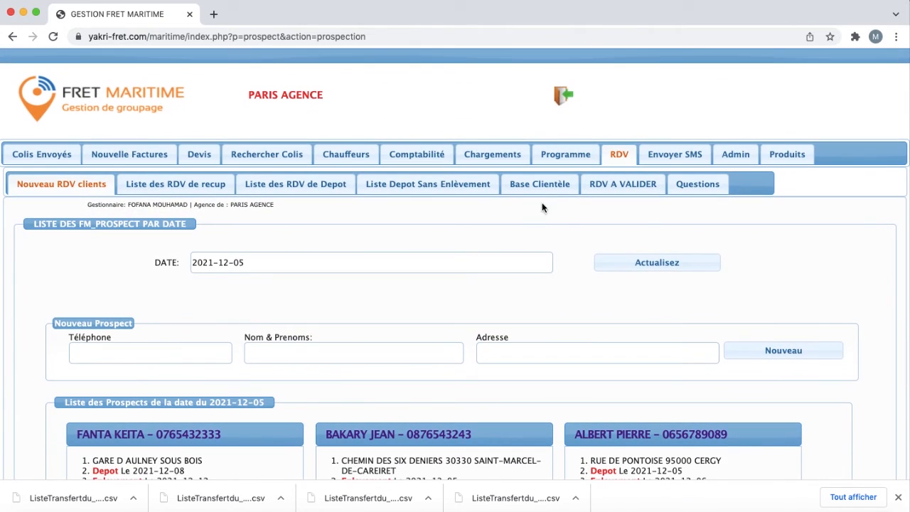
Step: Load the 2021-12-06 programme and add the RECUP CERGY request to the driver's tour
left_click(563, 155)
left_click(428, 254)
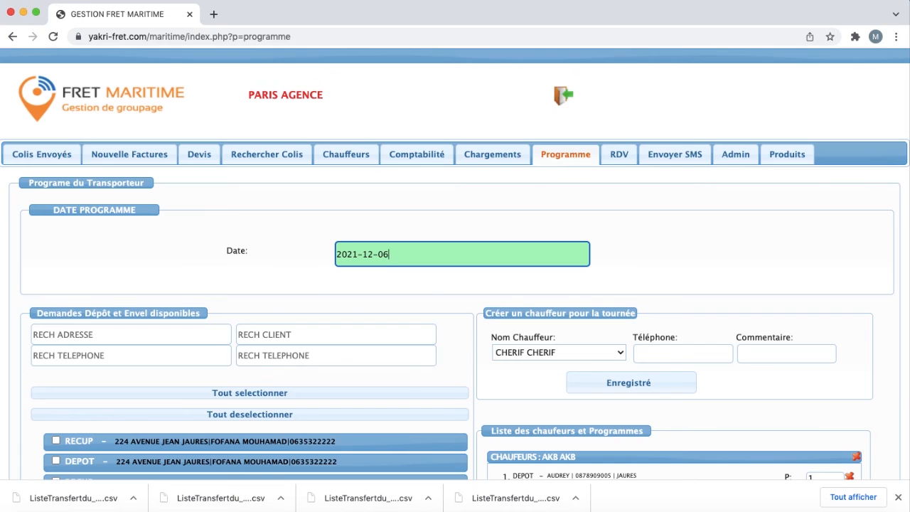
left_click(451, 292)
scroll(451, 293, "down", 3)
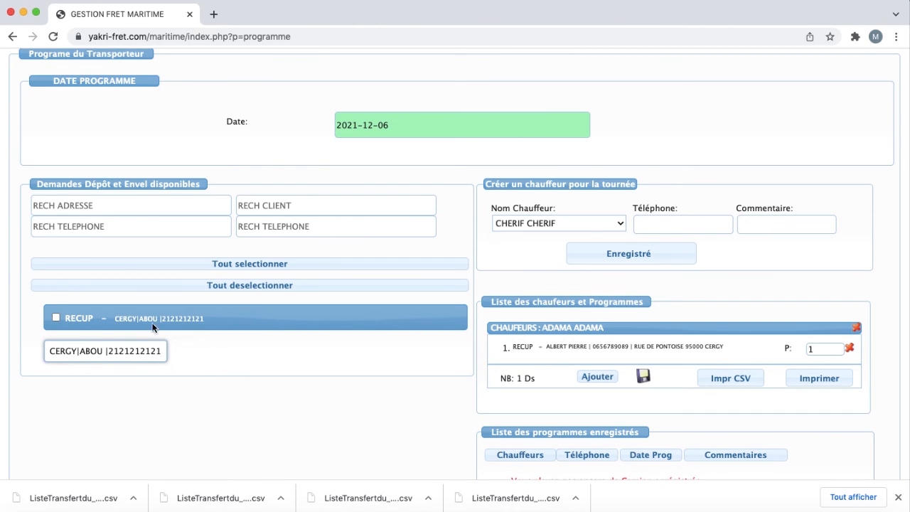
left_click(56, 317)
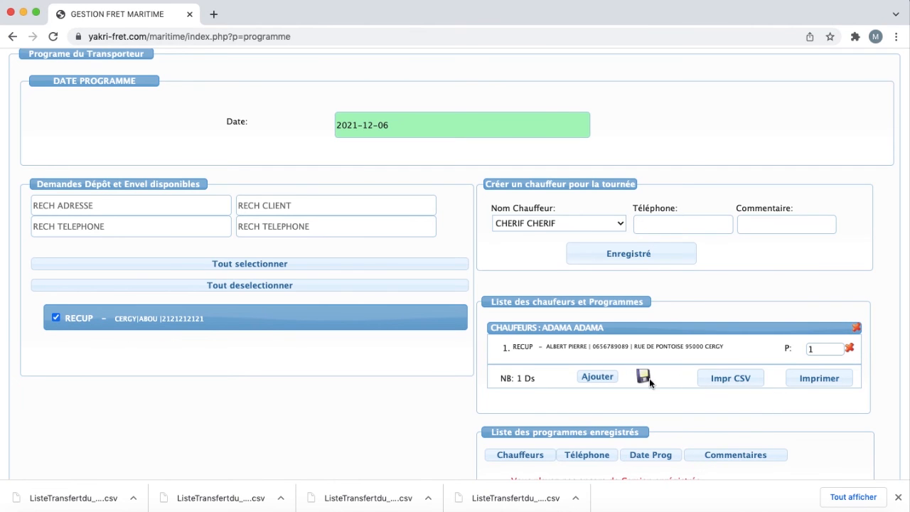
left_click(597, 379)
scroll(602, 402, "down", 2)
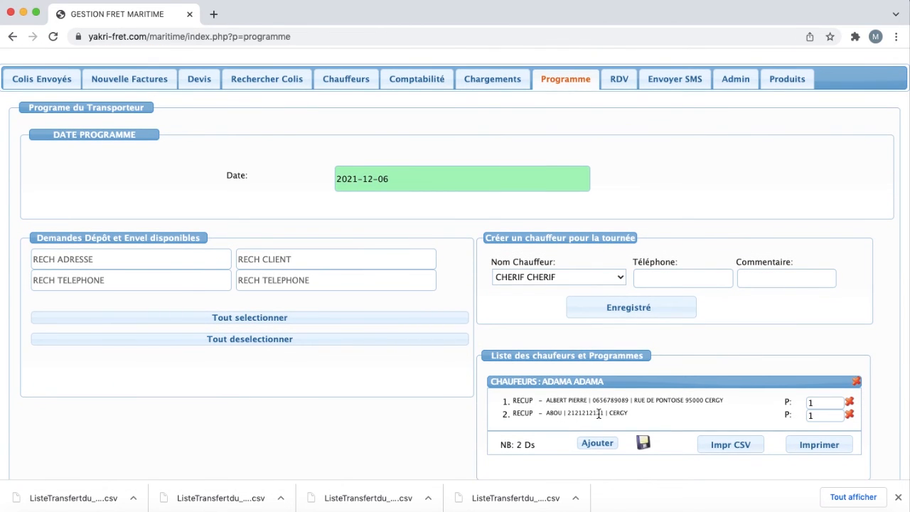
scroll(625, 415, "up", 2)
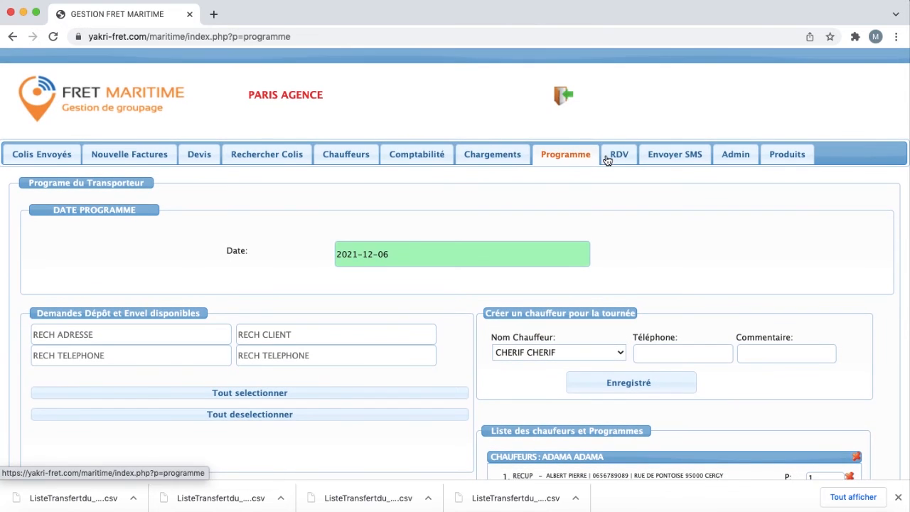
Step: Browse the RDV lists of scheduled pickups and scheduled depots
left_click(611, 157)
scroll(613, 229, "down", 1)
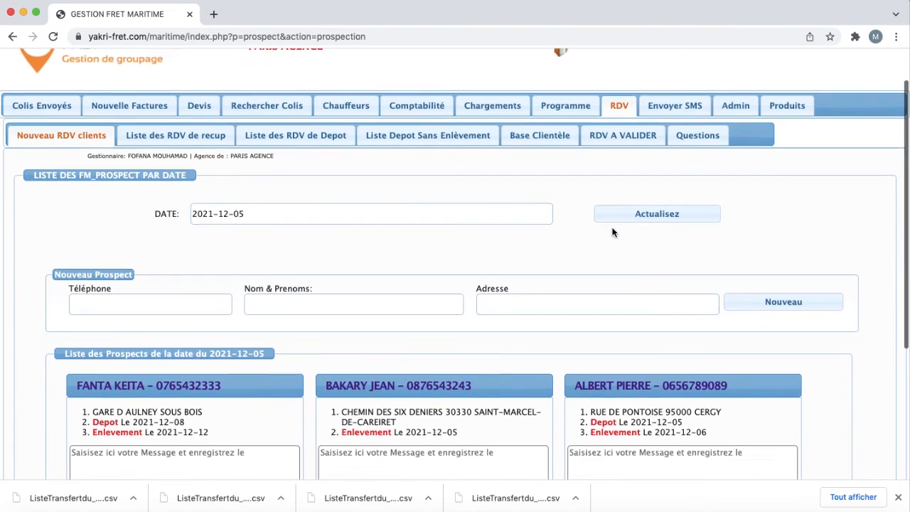
scroll(613, 230, "up", 1)
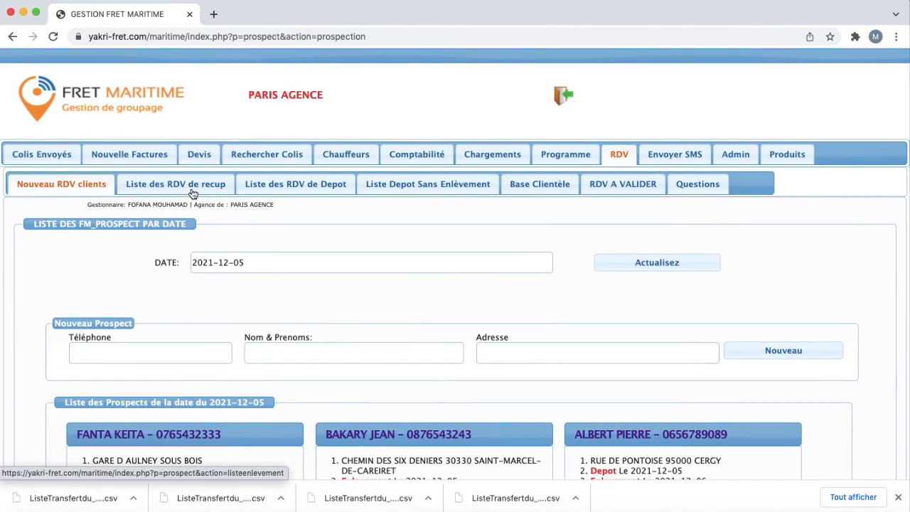
left_click(194, 192)
scroll(248, 264, "down", 4)
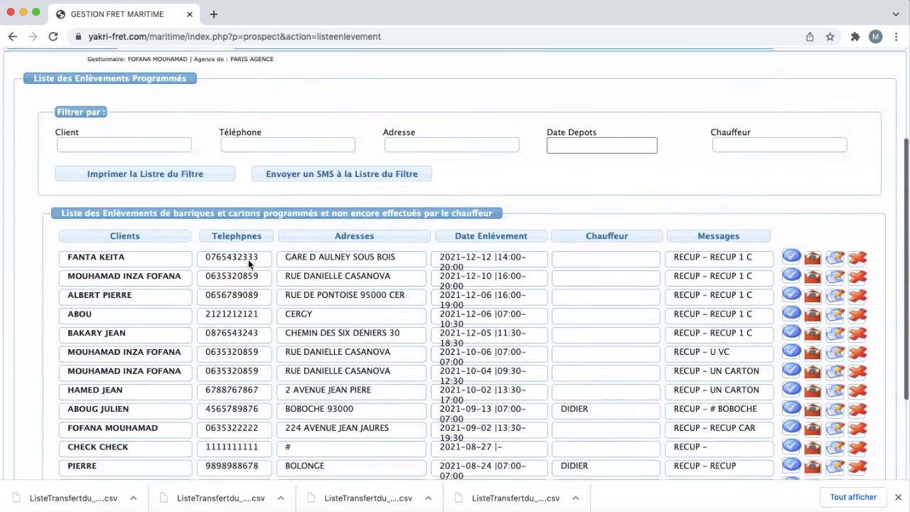
scroll(248, 264, "up", 2)
scroll(249, 265, "up", 2)
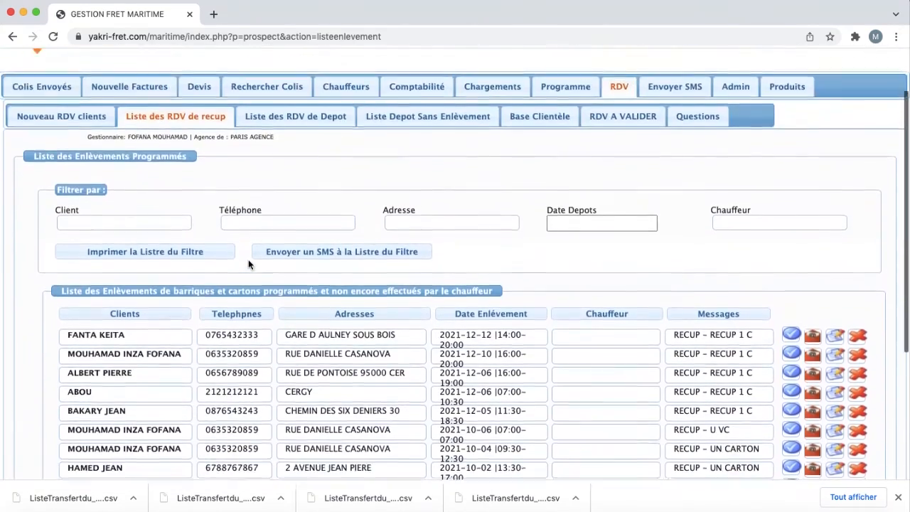
scroll(249, 264, "down", 1)
scroll(249, 264, "up", 2)
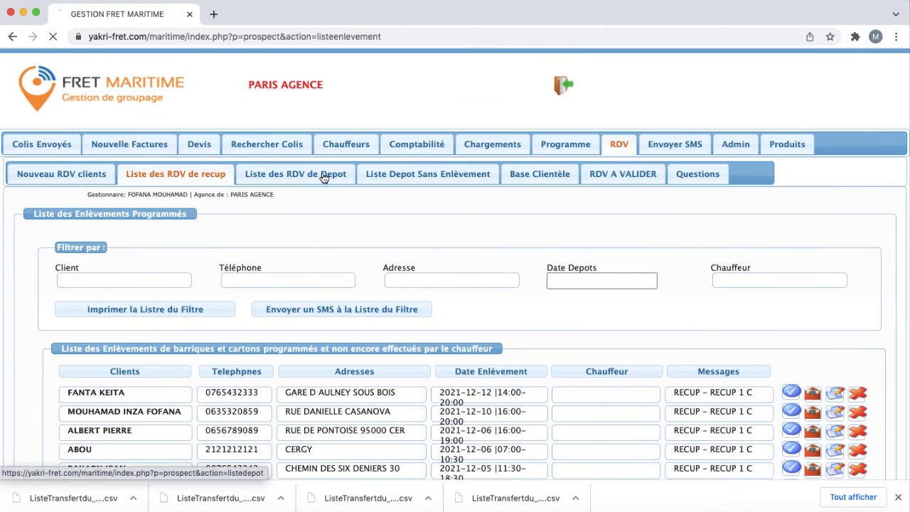
left_click(319, 170)
scroll(355, 275, "down", 3)
scroll(355, 275, "up", 3)
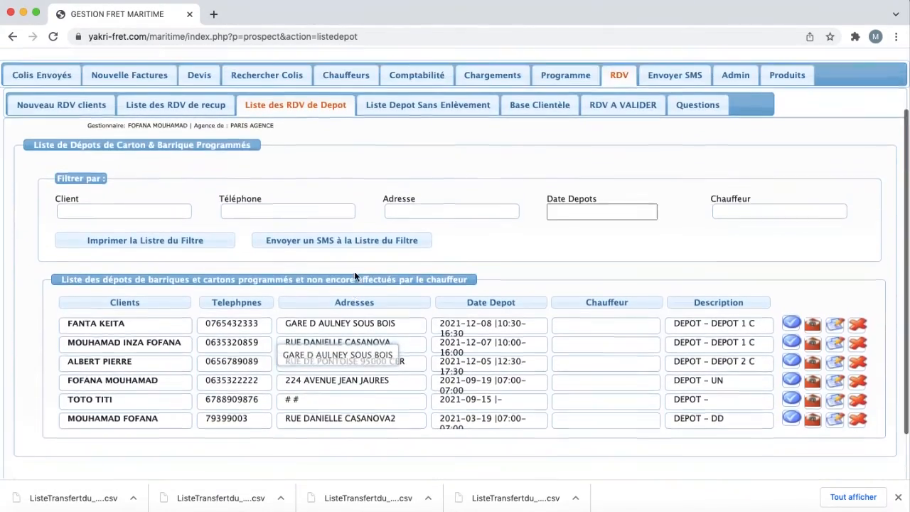
scroll(371, 395, "down", 2)
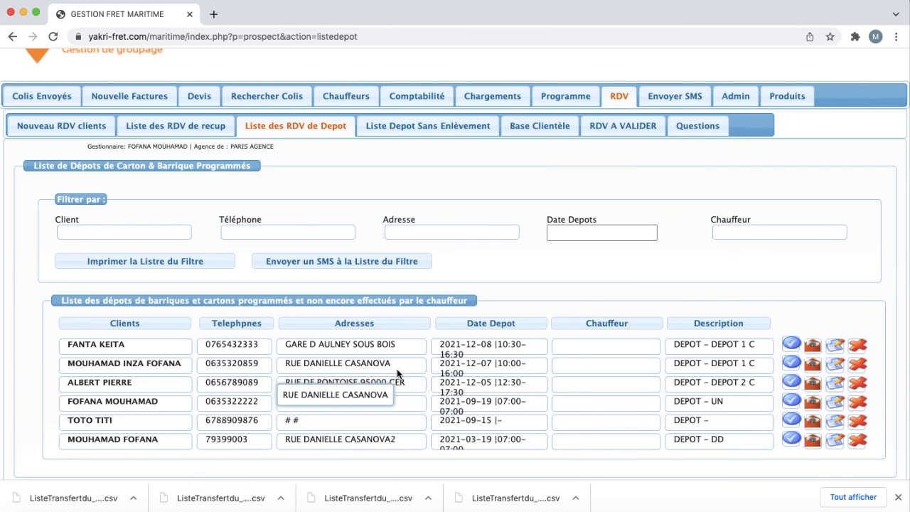
Step: Recheck the pickup and depot lists, then view the empty Liste Depot Sans Enlèvement
left_click(206, 125)
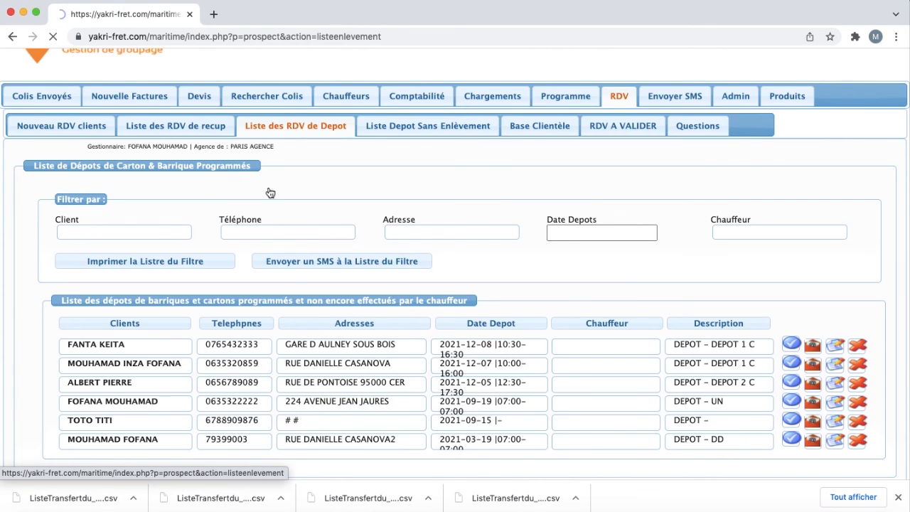
scroll(290, 279, "down", 5)
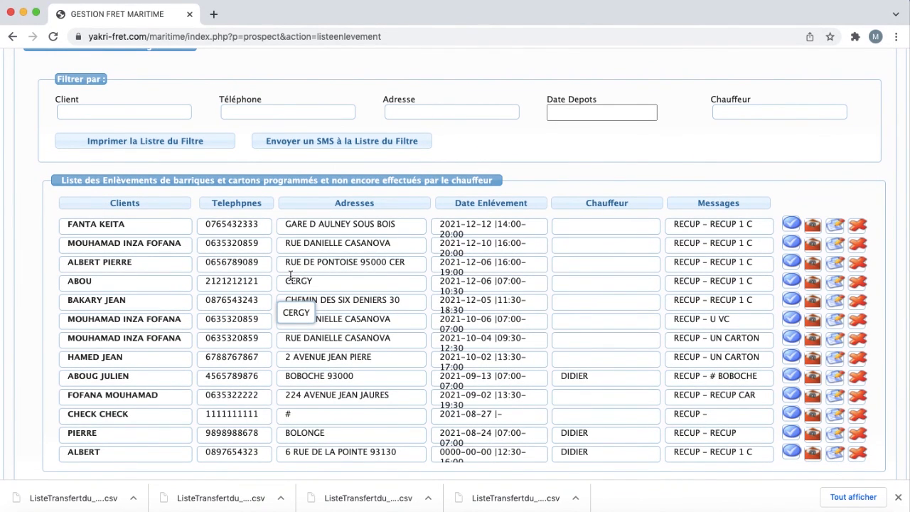
scroll(293, 270, "up", 5)
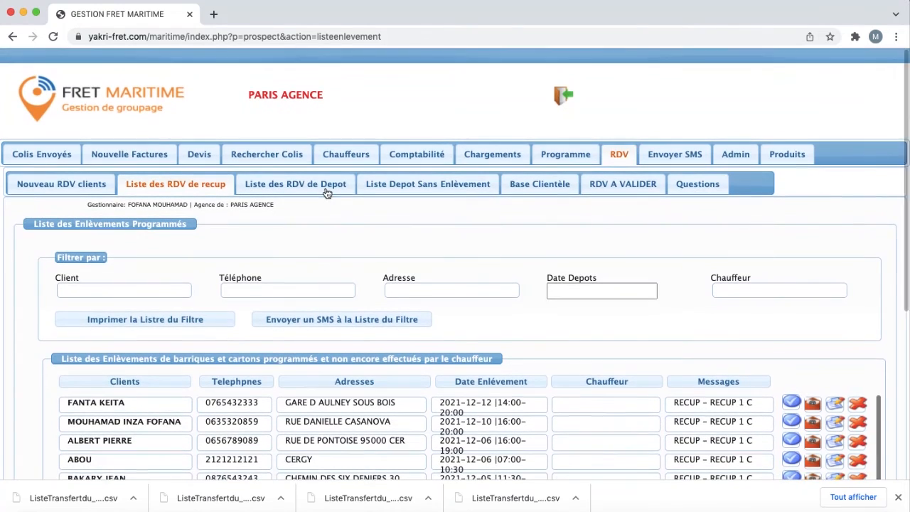
left_click(327, 186)
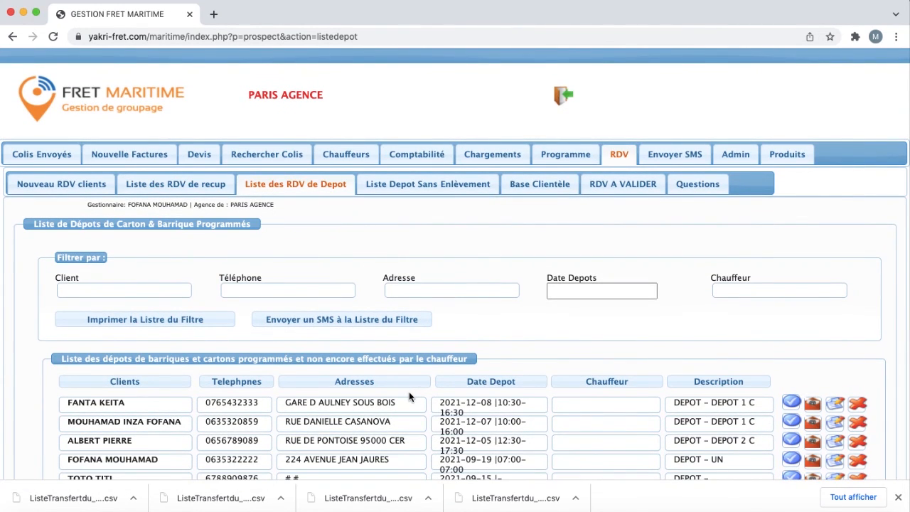
scroll(409, 393, "down", 2)
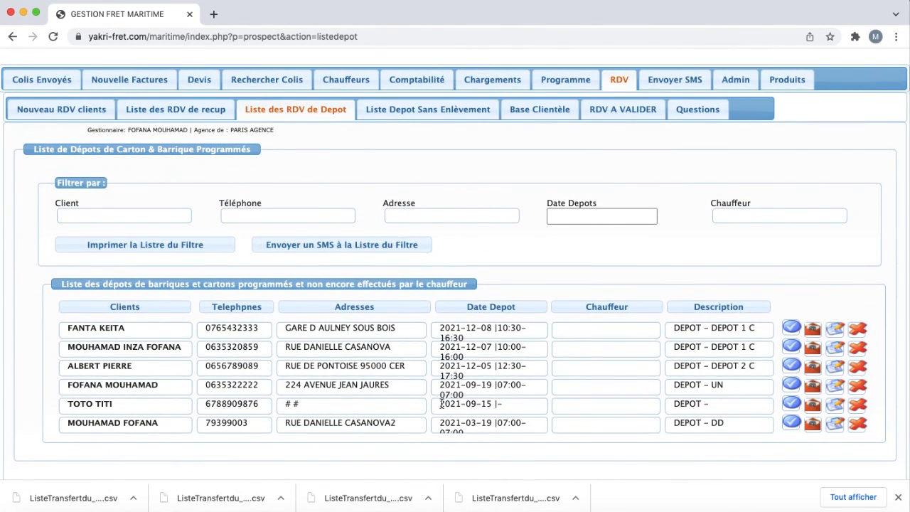
left_click(445, 110)
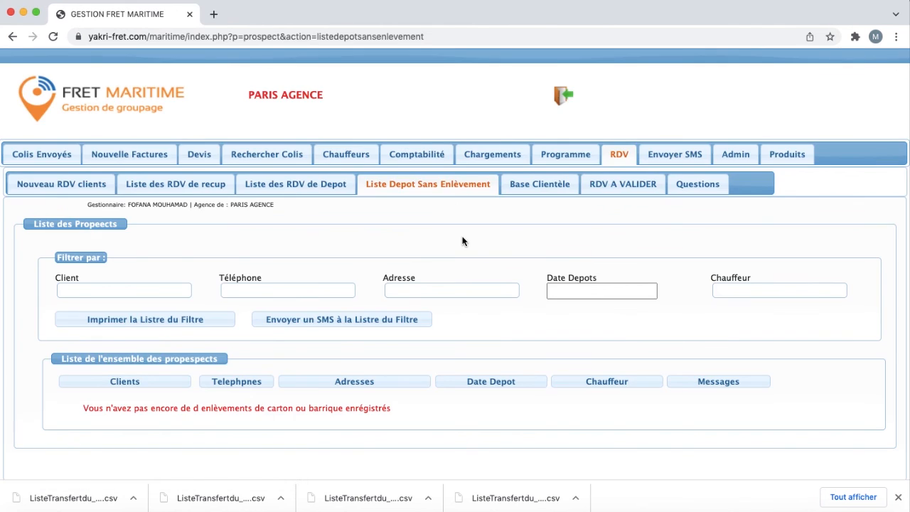
scroll(462, 242, "down", 1)
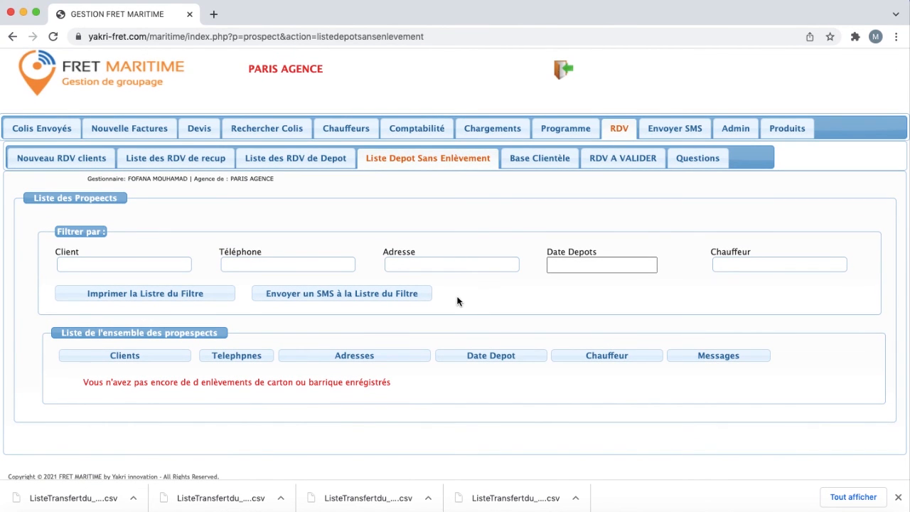
Step: Review Base Clientèle and the four RDV A VALIDER requests, then return to Programme
left_click(553, 162)
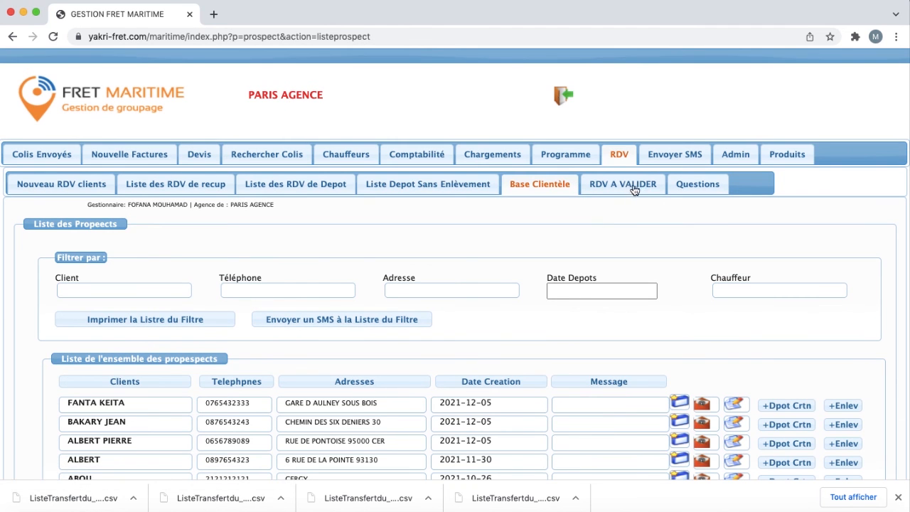
scroll(498, 286, "down", 3)
scroll(498, 286, "up", 2)
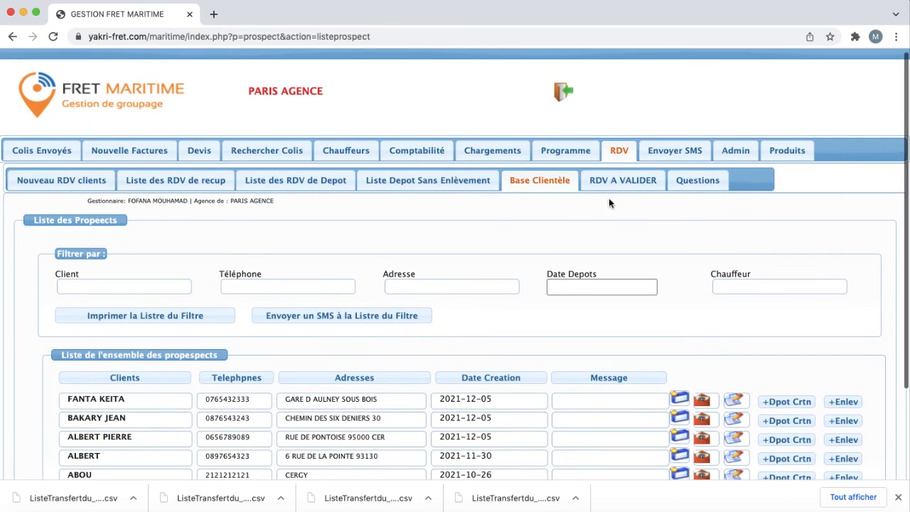
left_click(622, 185)
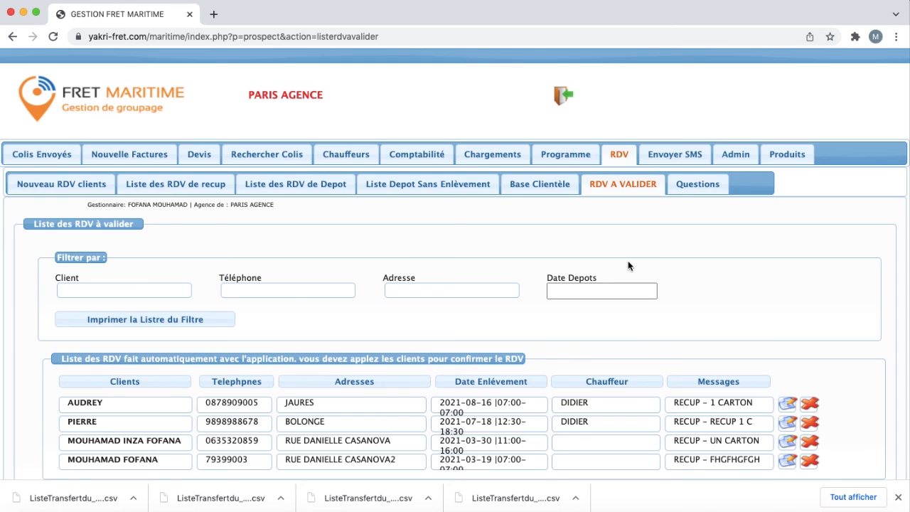
scroll(627, 260, "down", 2)
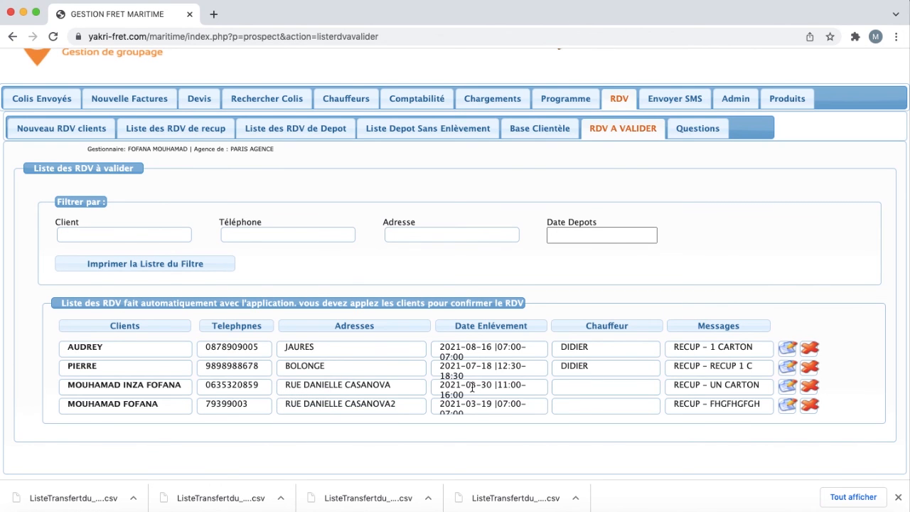
scroll(468, 387, "up", 2)
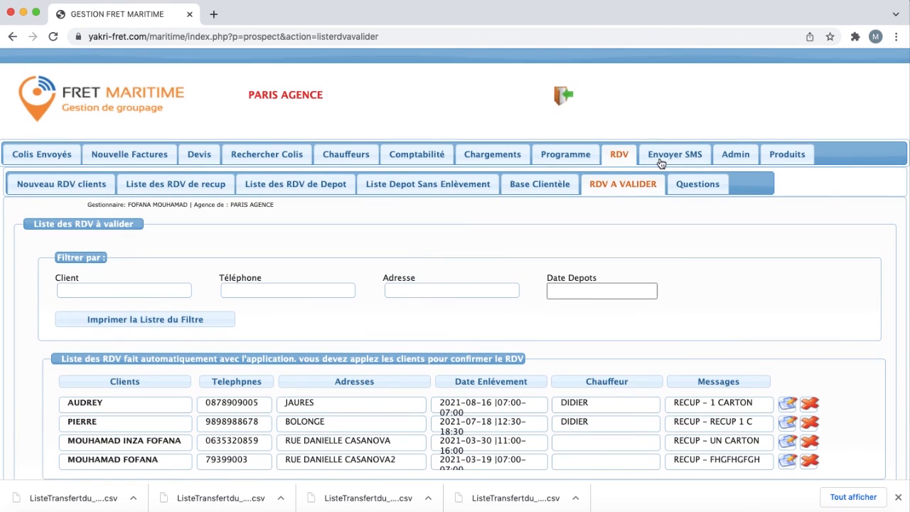
left_click(585, 154)
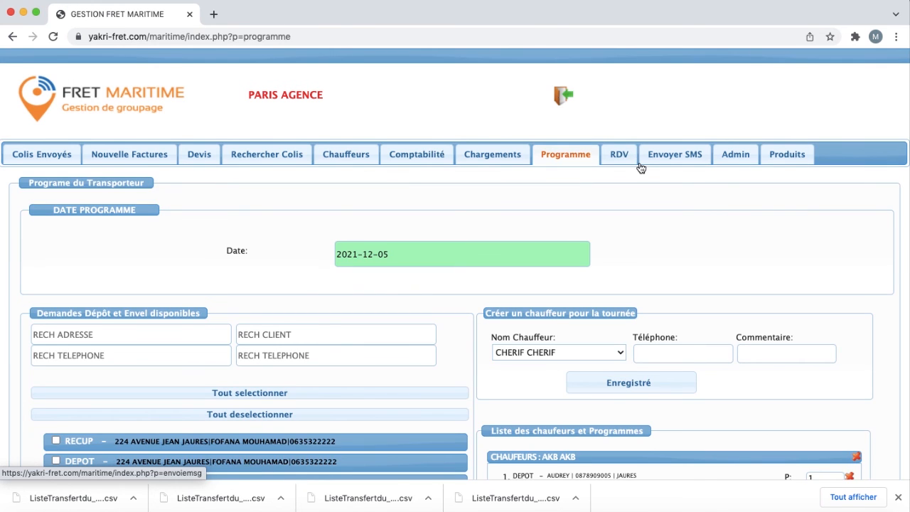